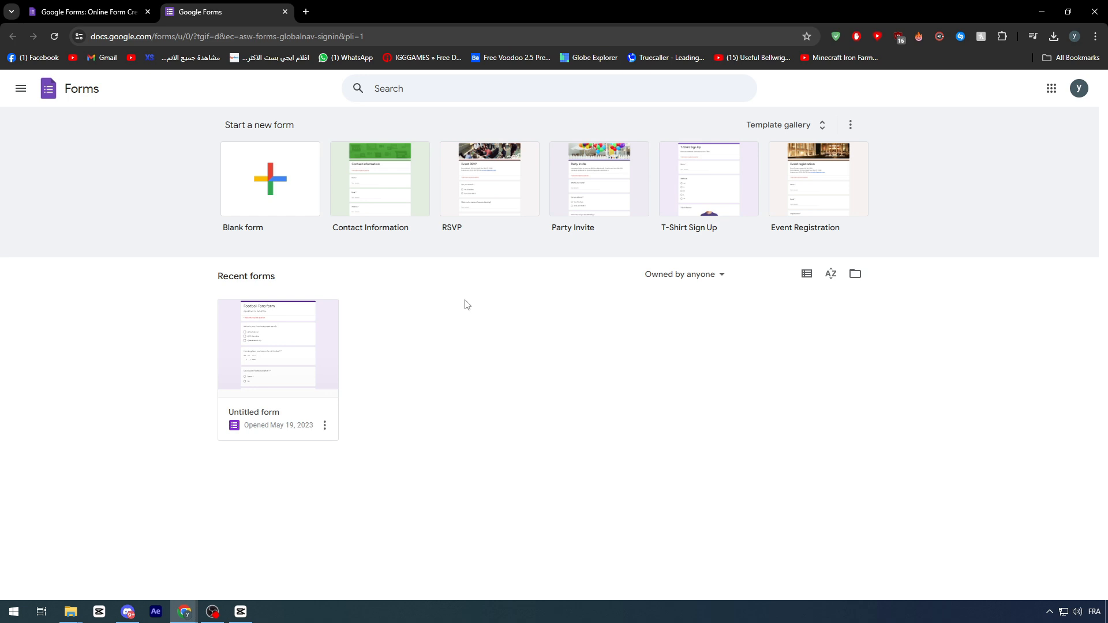
- Close the Google Forms landing page and open the Zapier website in a new browser tab
{"action": "left_click", "coordinate": [148, 11]}
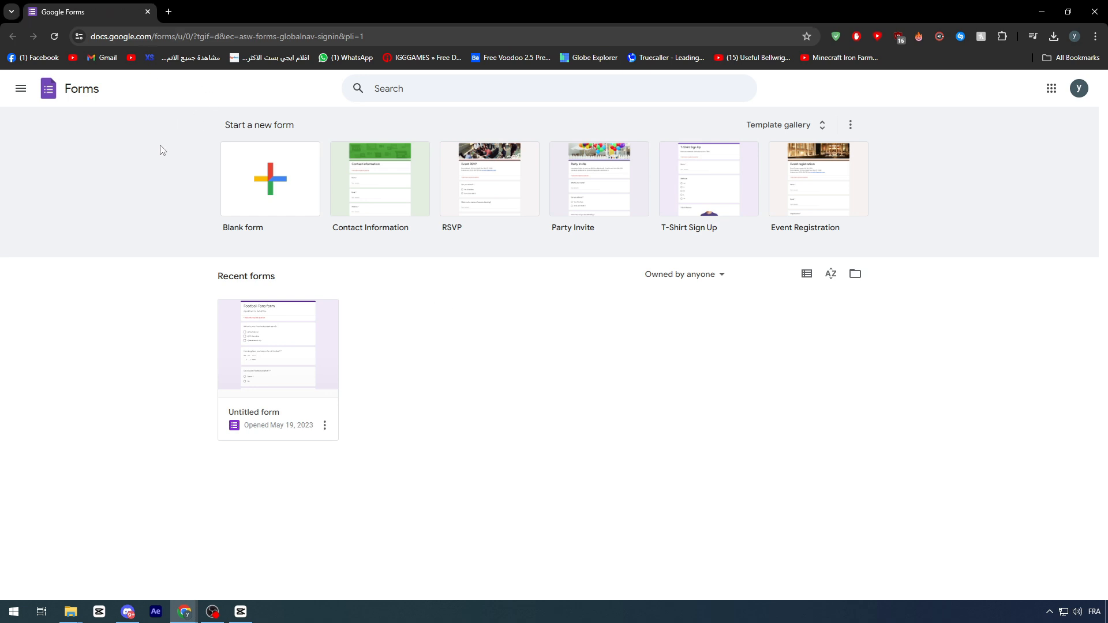
{"action": "left_click", "coordinate": [169, 12]}
{"action": "type", "text": "zapier"}
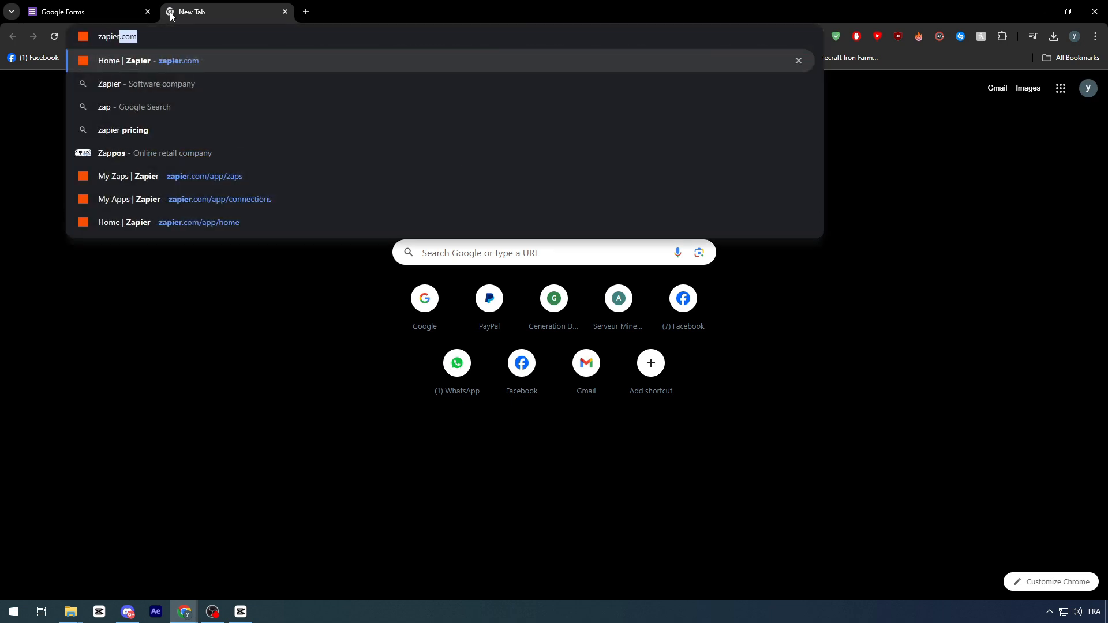
{"action": "key", "text": "Return"}
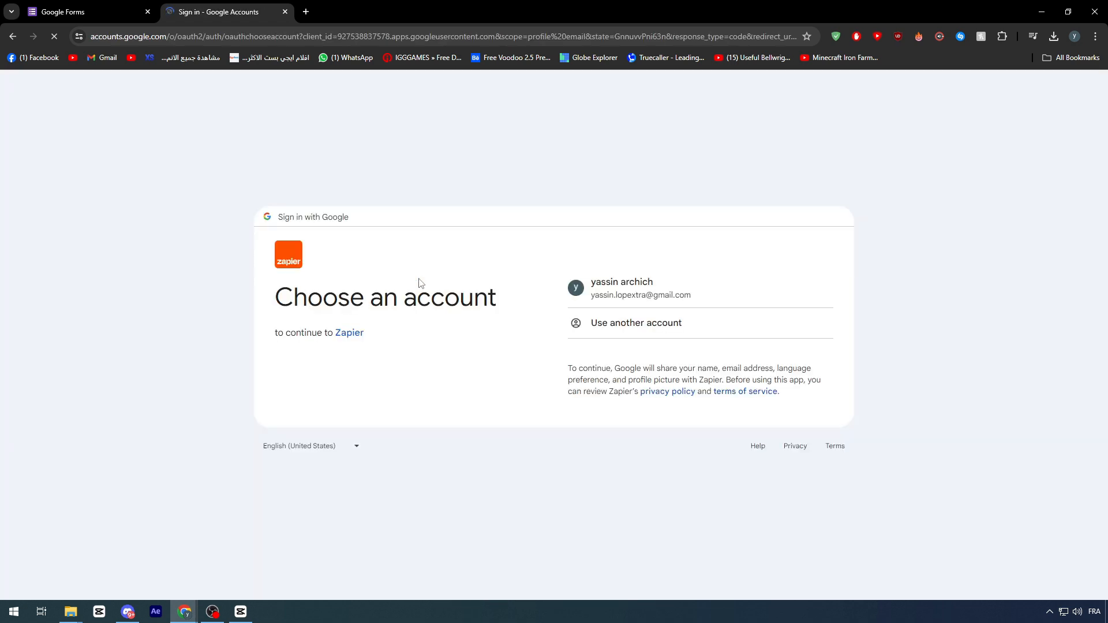
- Sign in to Zapier with the existing Google account and approve the sign-in request
{"action": "left_click", "coordinate": [613, 289]}
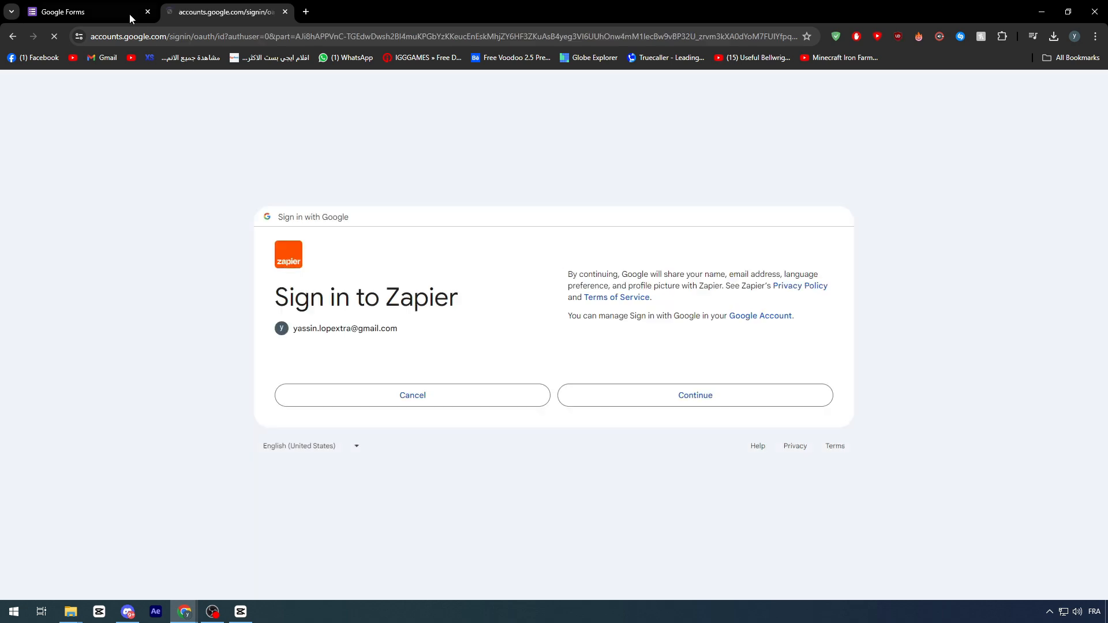
{"action": "left_click", "coordinate": [107, 13]}
{"action": "left_click", "coordinate": [231, 12]}
{"action": "left_click", "coordinate": [660, 396]}
- Switch to Google Forms, create a blank form and dismiss the text styling tip
{"action": "left_click", "coordinate": [87, 11]}
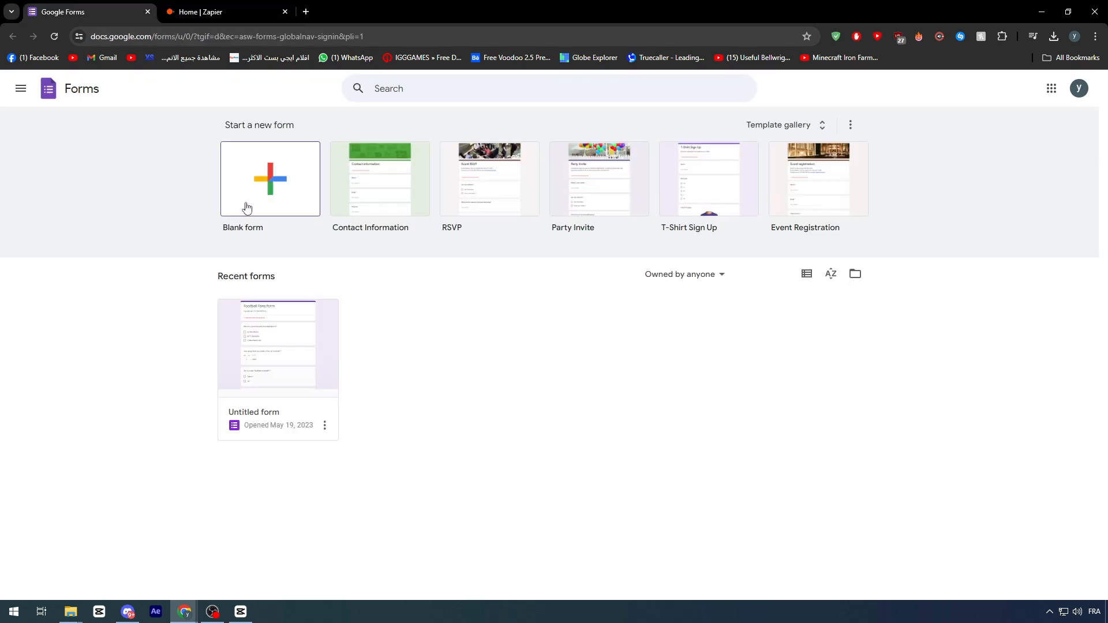
{"action": "left_click", "coordinate": [225, 212]}
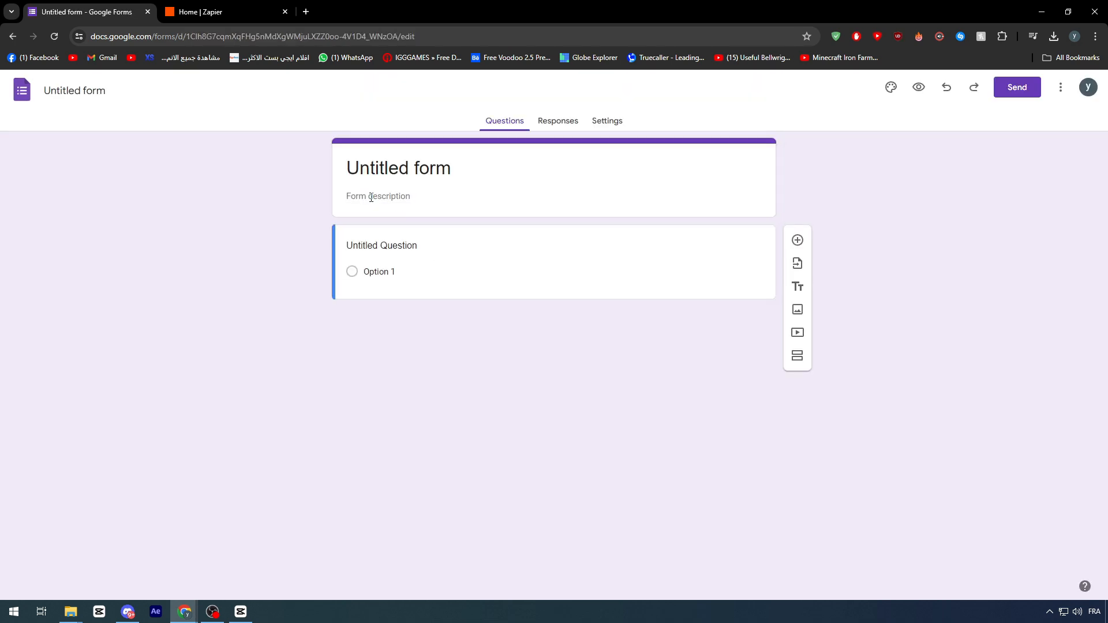
{"action": "left_click", "coordinate": [371, 198]}
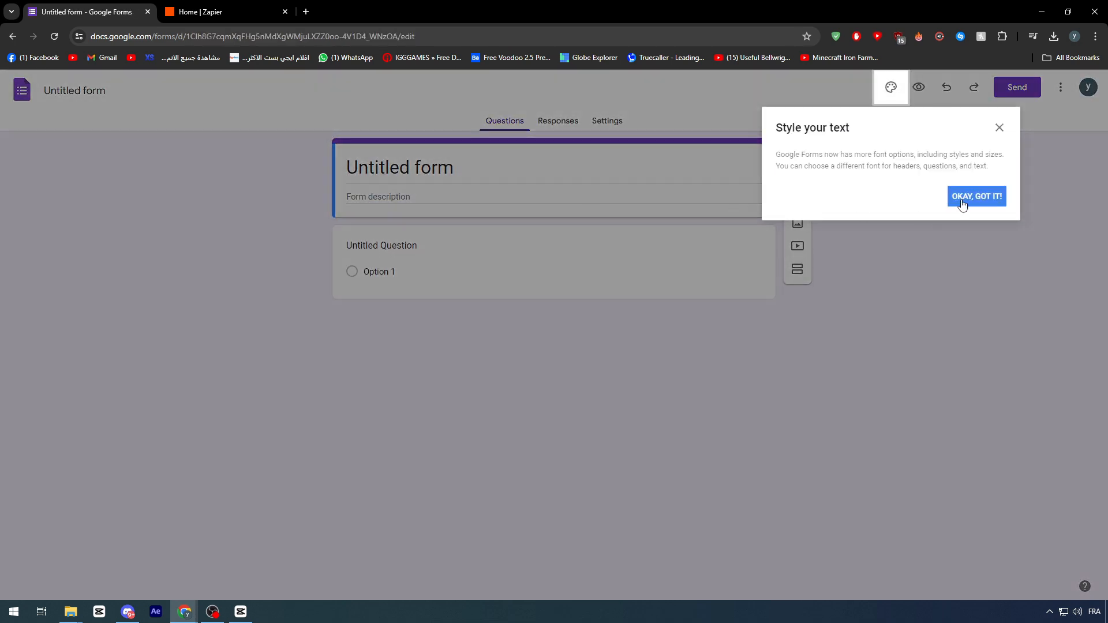
{"action": "left_click", "coordinate": [963, 200]}
- Title the form "Tutorial" and enter the description "This is just a tutorial"
{"action": "left_click", "coordinate": [528, 169]}
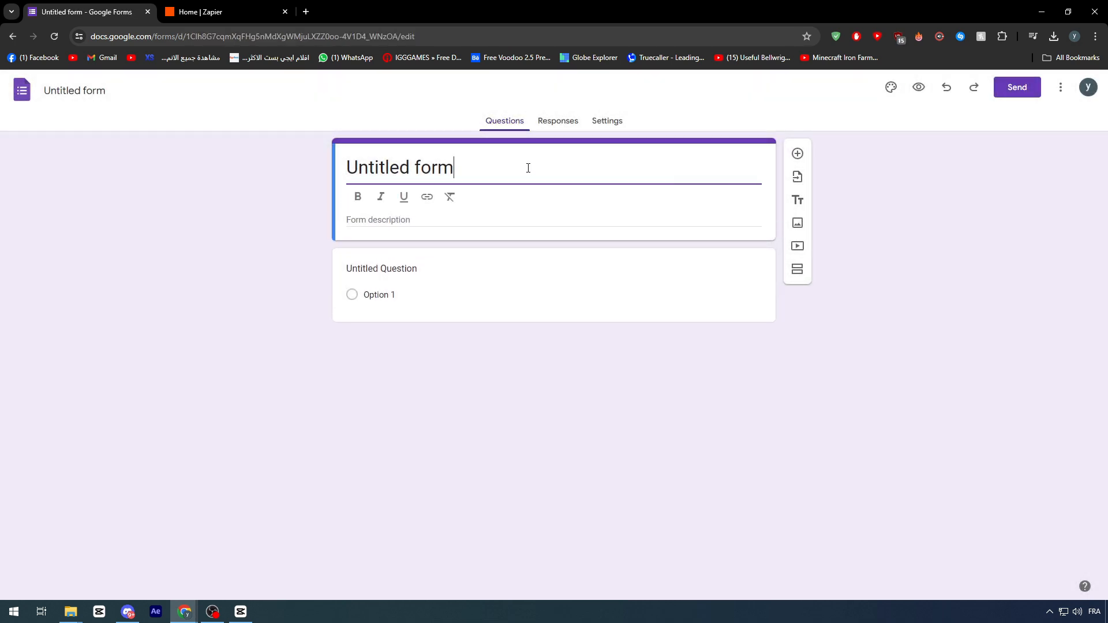
{"action": "key", "text": "ctrl+a"}
{"action": "type", "text": "Ttu"}
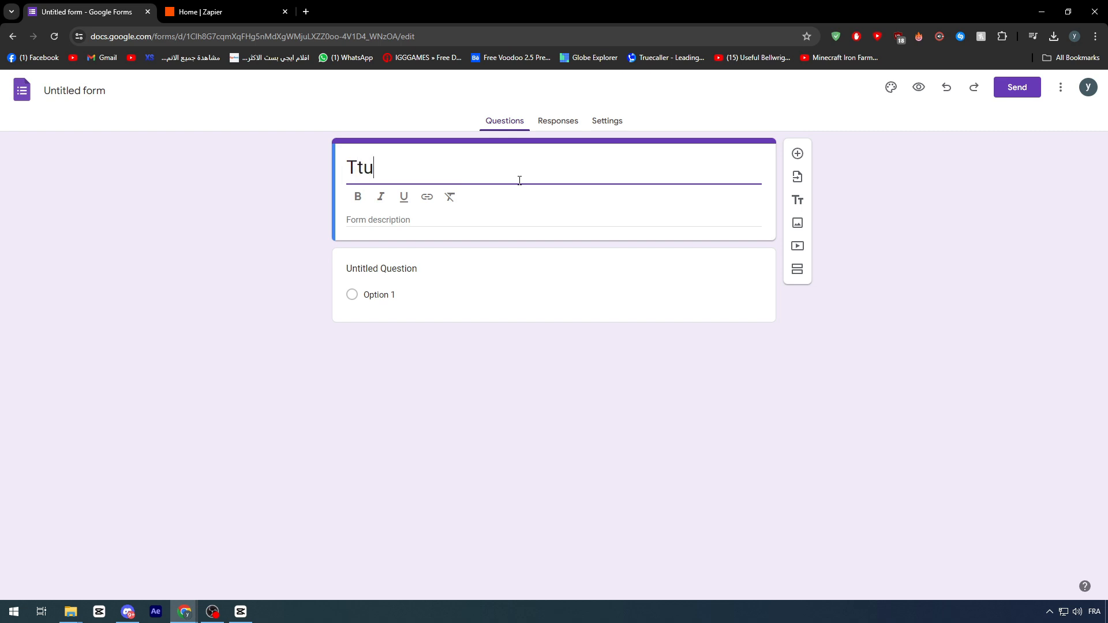
{"action": "key", "text": "BackSpace"}
{"action": "type", "text": "torial"}
{"action": "left_click", "coordinate": [460, 220]}
{"action": "type", "text": "This is just a tu"}
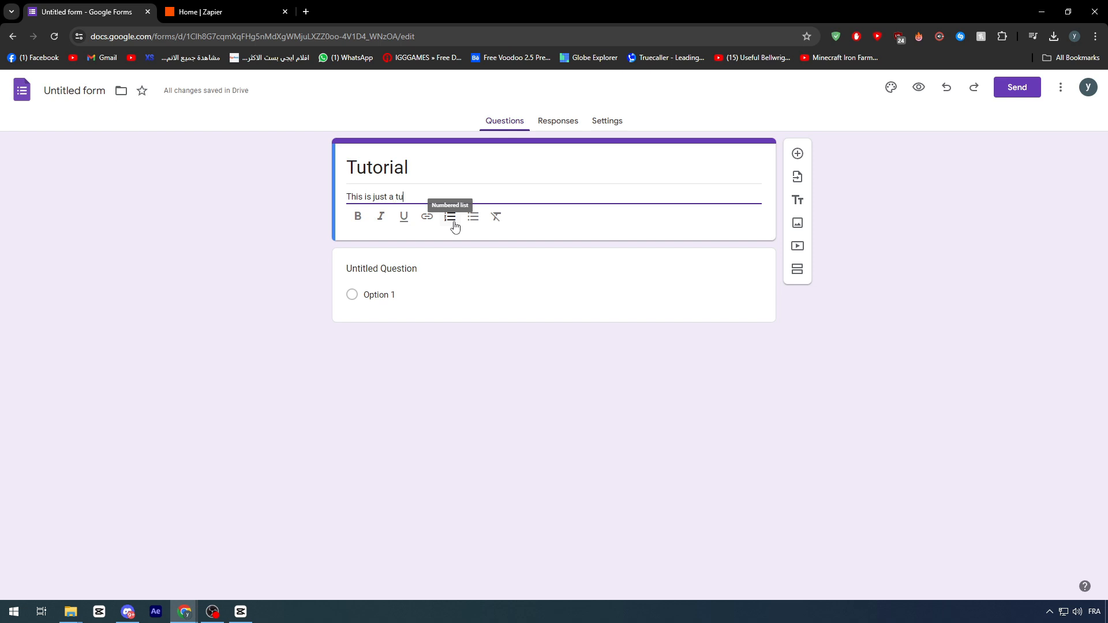
- Turn the untitled question into the required question "Did you eat ur lunch" with the answer options YES and NO
{"action": "left_click", "coordinate": [354, 299]}
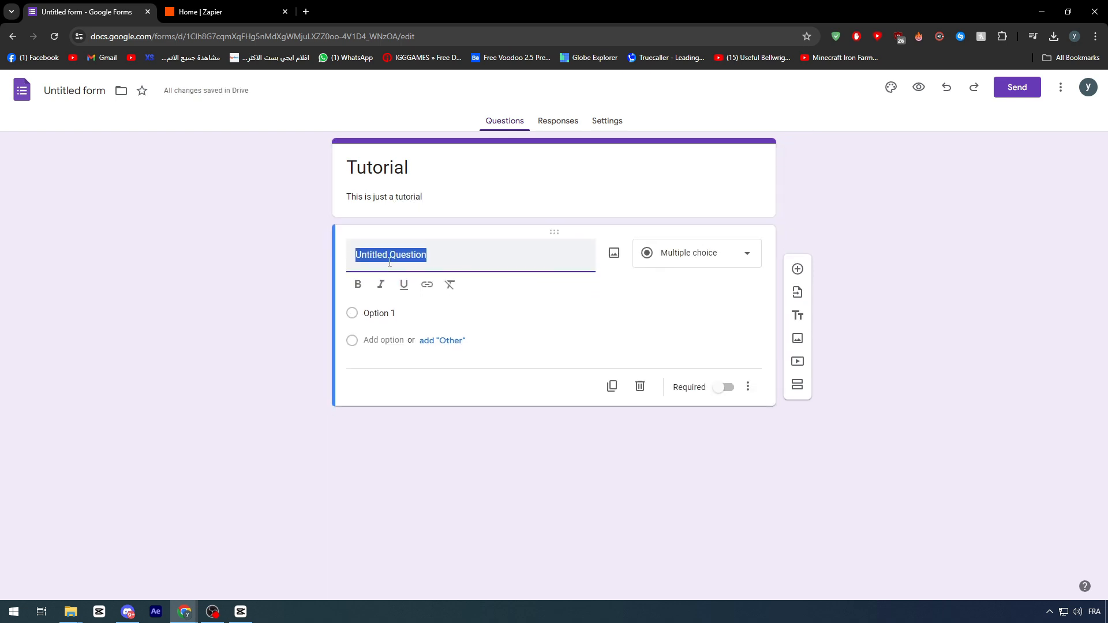
{"action": "type", "text": "Did you eat ur lunch"}
{"action": "left_click", "coordinate": [384, 312]}
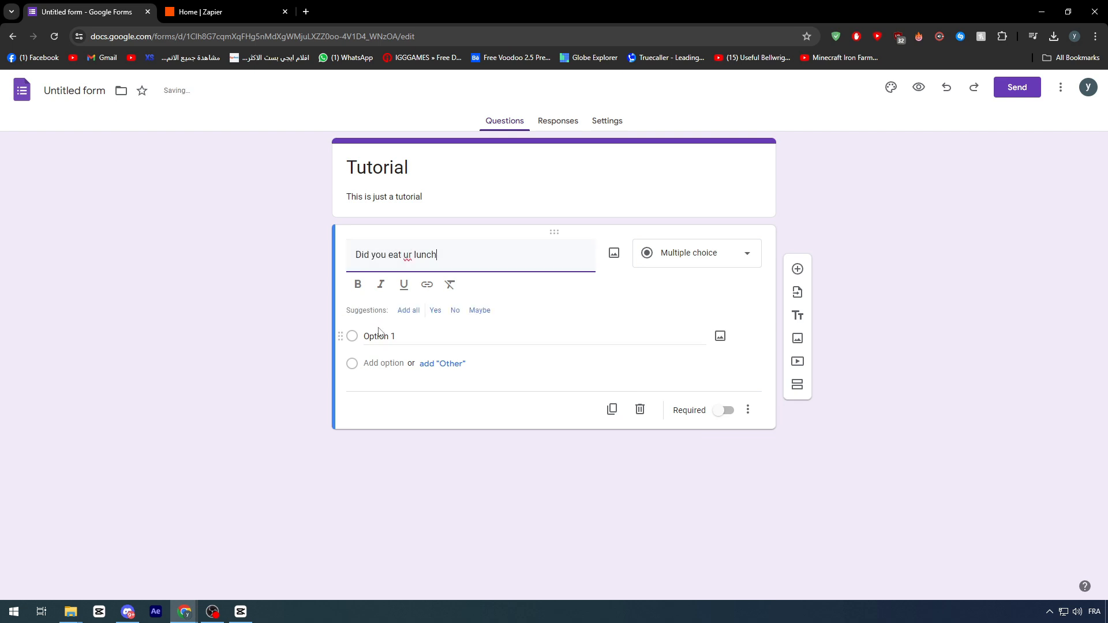
{"action": "type", "text": "YES"}
{"action": "left_click", "coordinate": [385, 340]}
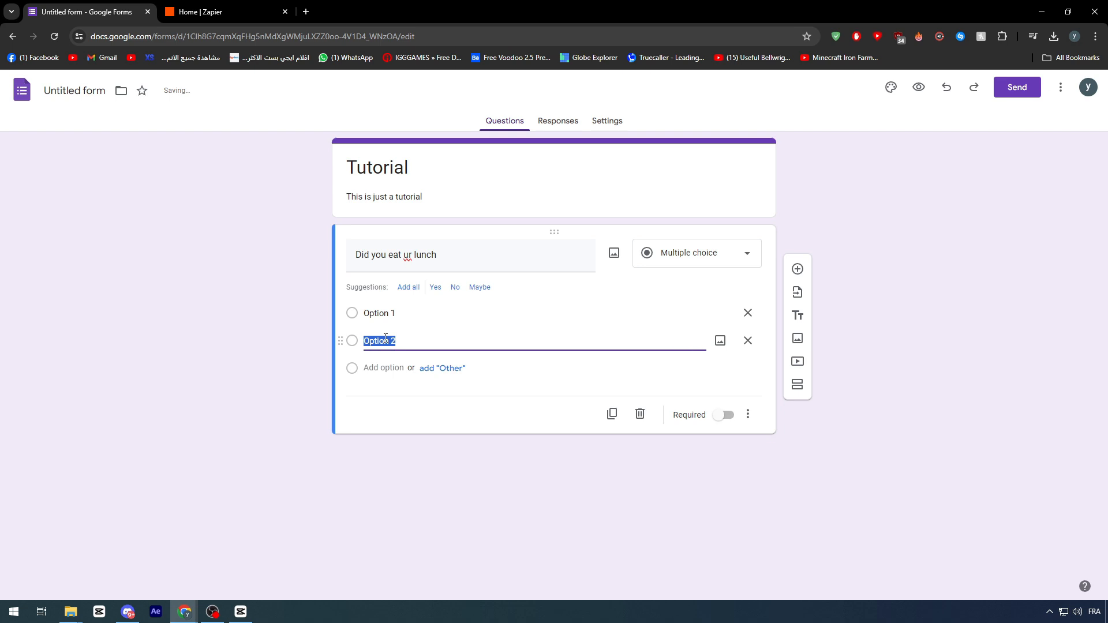
{"action": "type", "text": "NO"}
{"action": "left_click", "coordinate": [315, 349]}
{"action": "left_click", "coordinate": [379, 317]}
{"action": "type", "text": "YES"}
{"action": "left_click", "coordinate": [302, 349]}
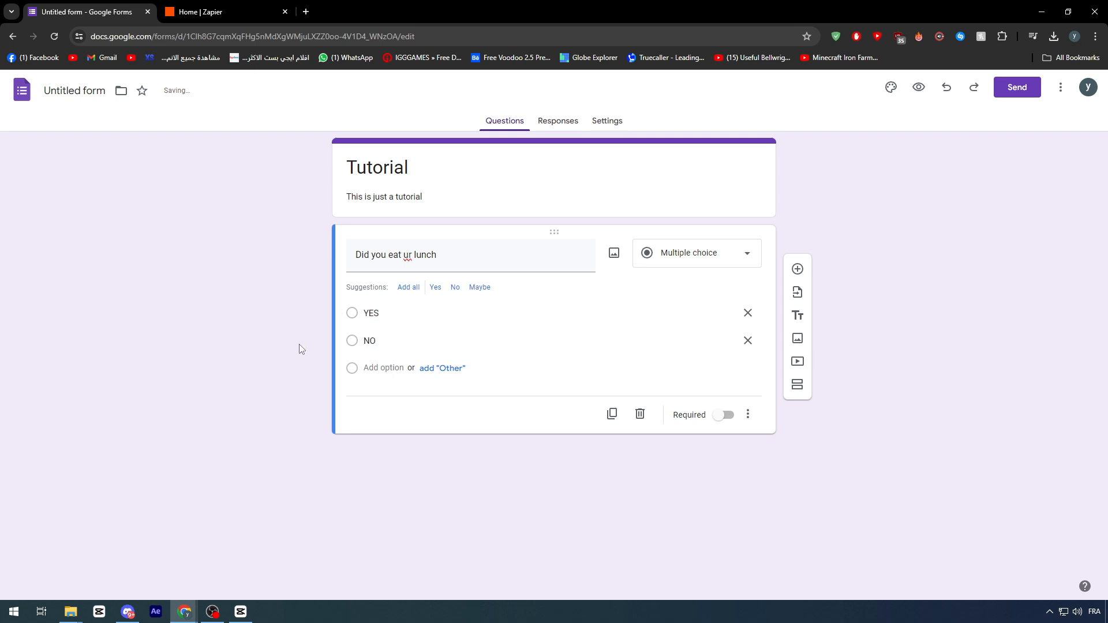
{"action": "left_click", "coordinate": [725, 423]}
- Copy the form's shareable link and close the sending dialog
{"action": "left_click", "coordinate": [1017, 87]}
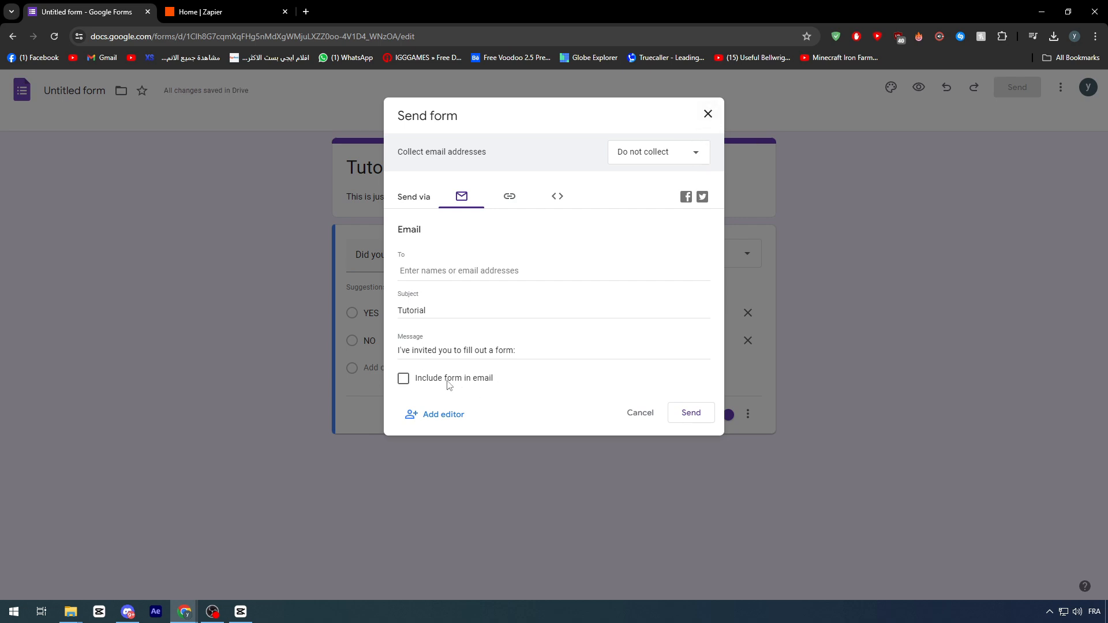
{"action": "left_click", "coordinate": [522, 203]}
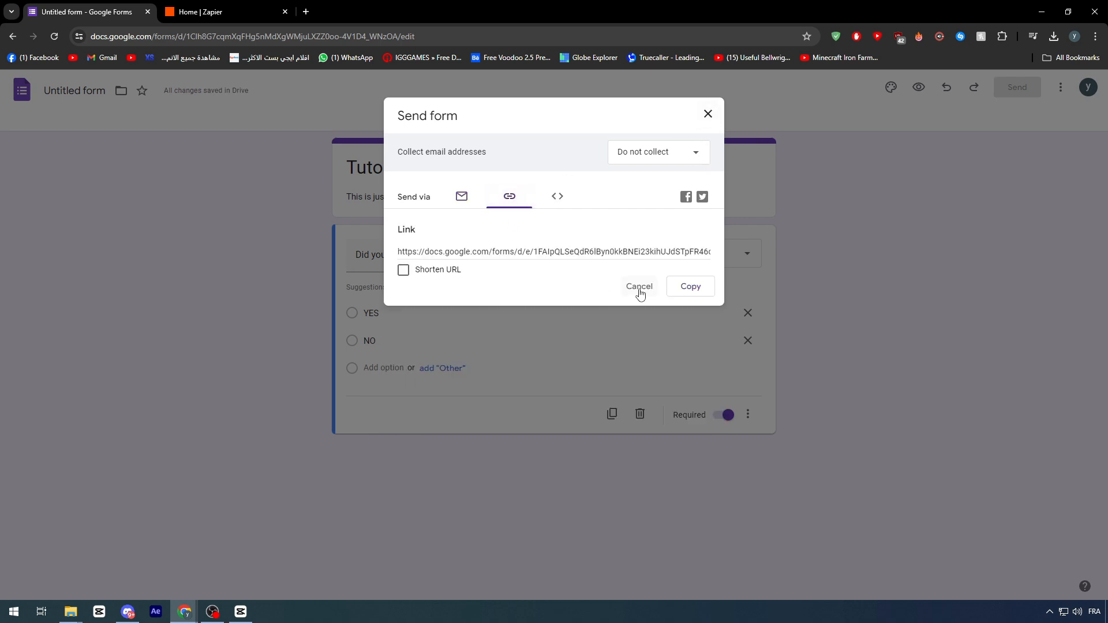
{"action": "left_click", "coordinate": [690, 291]}
{"action": "left_click", "coordinate": [708, 114]}
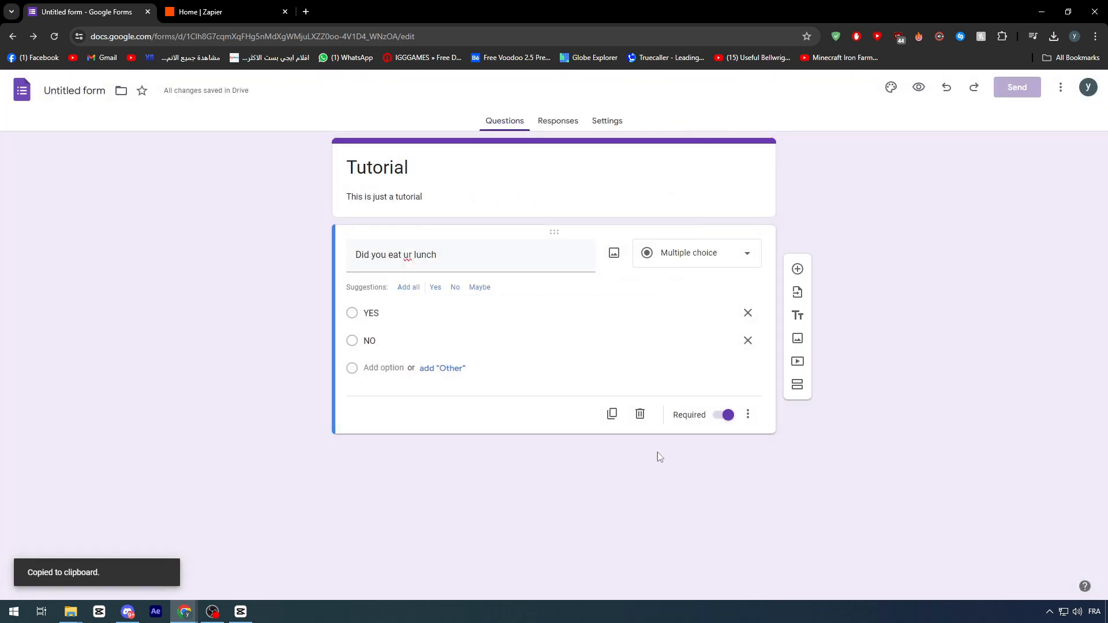
- Name the form file "Tutorial" and return to the list of recent forms
{"action": "left_click", "coordinate": [22, 90]}
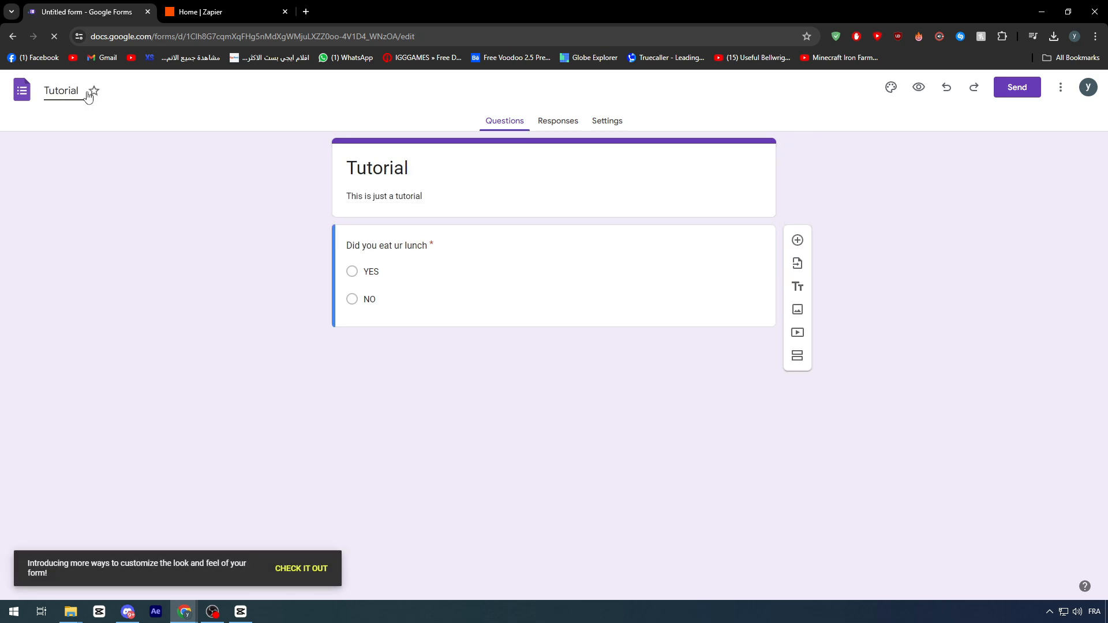
{"action": "left_click", "coordinate": [13, 37]}
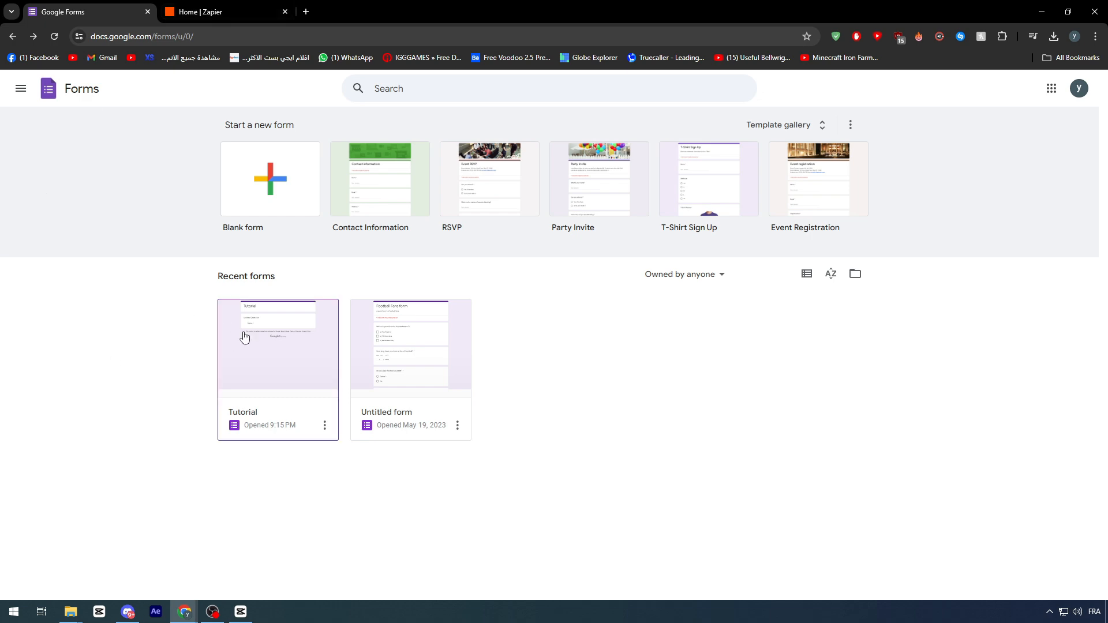
- Switch to Zapier and search its app connections for "GOOGLE" to find Google Forms
{"action": "left_click", "coordinate": [217, 11]}
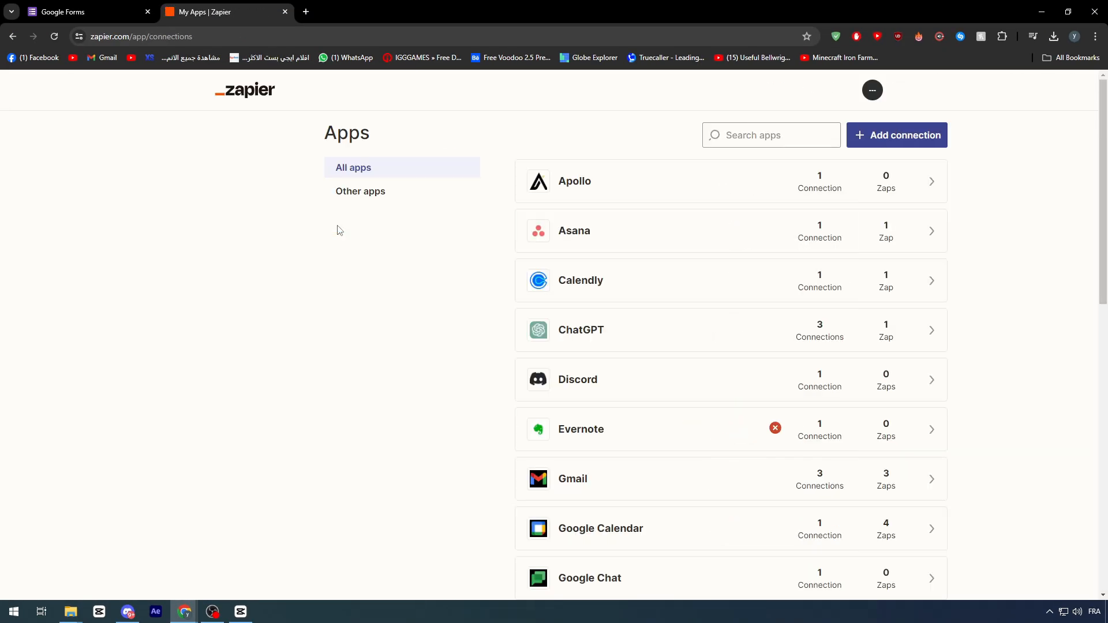
{"action": "left_click", "coordinate": [750, 137]}
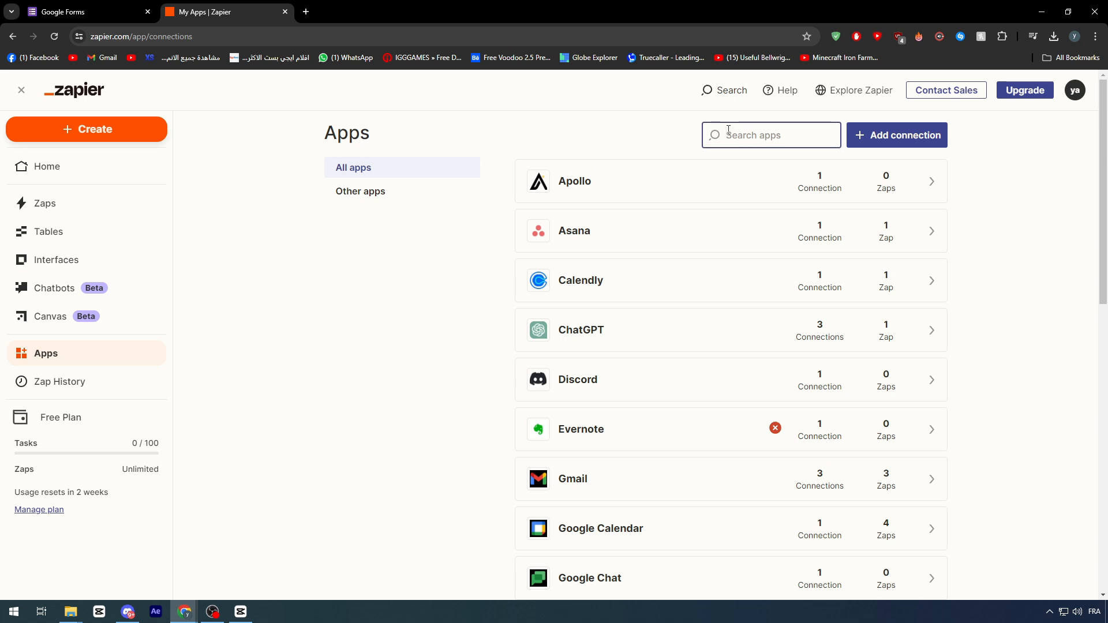
{"action": "type", "text": "Goo"}
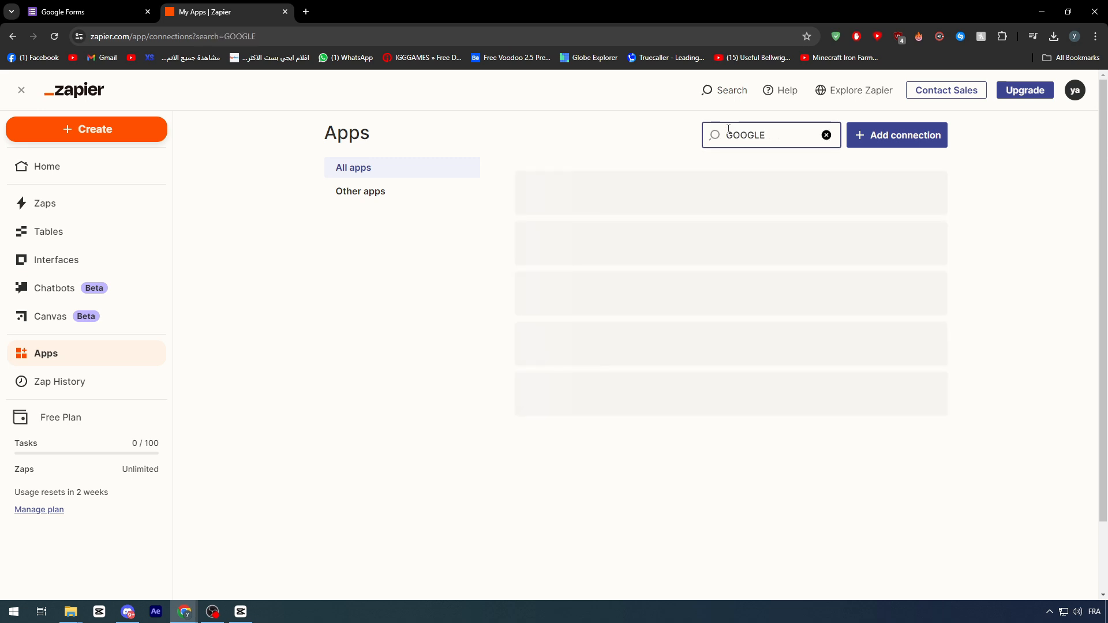
{"action": "scroll", "coordinate": [683, 183], "scroll_direction": "down", "scroll_amount": 4}
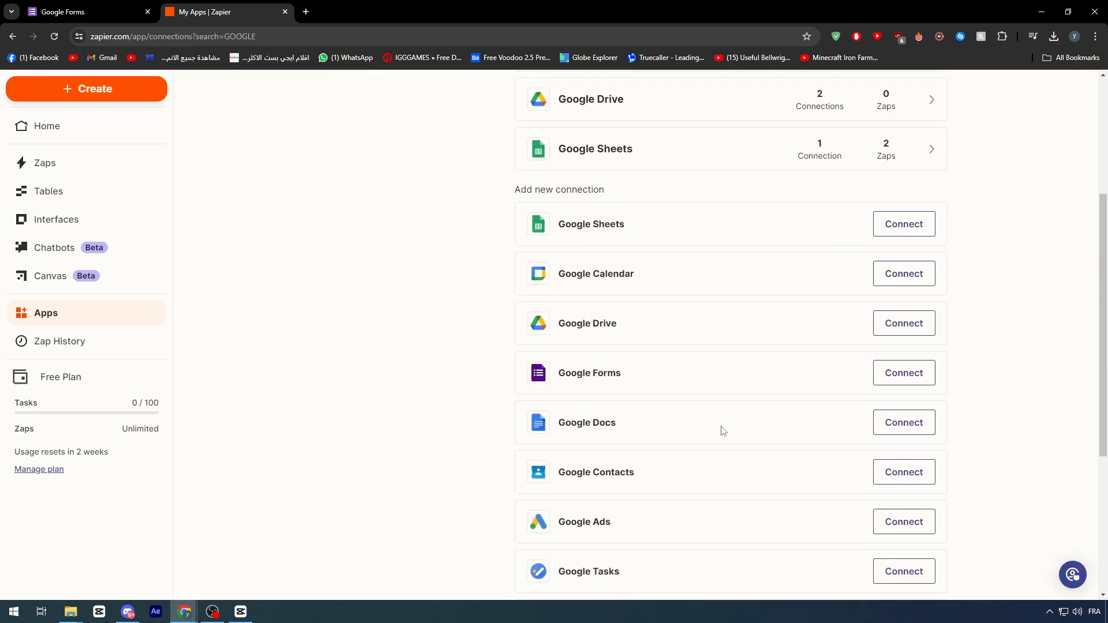
- Connect Google Forms to Zapier with the existing Google account and grant the requested access
{"action": "left_click", "coordinate": [912, 383]}
{"action": "left_click_drag", "start_coordinate": [370, 10], "coordinate": [676, 100]}
{"action": "left_click", "coordinate": [695, 277]}
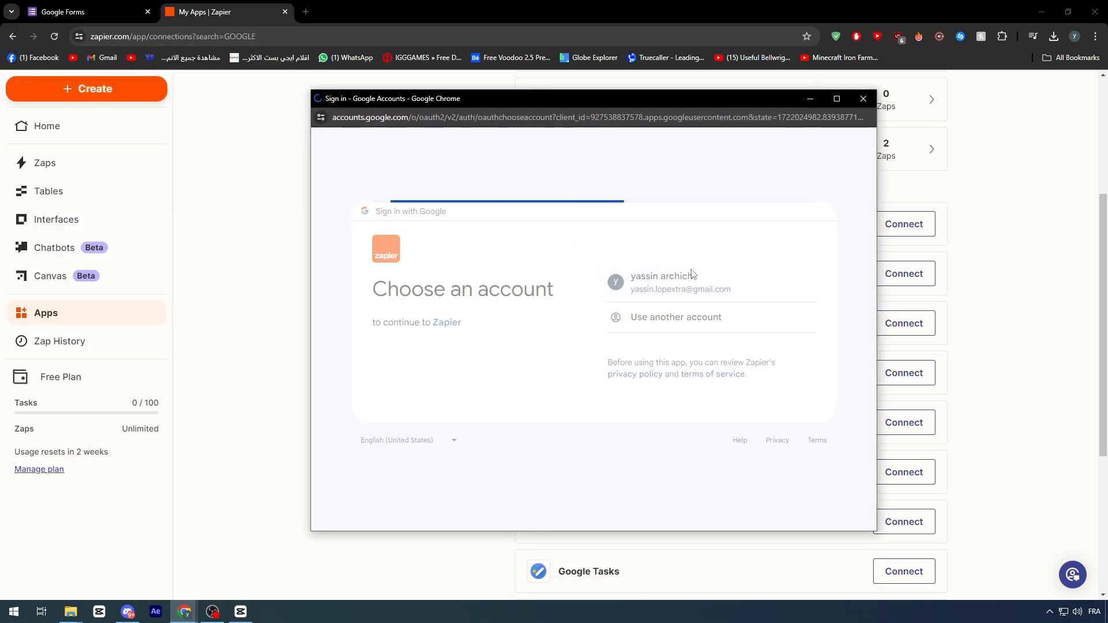
{"action": "left_click", "coordinate": [717, 514]}
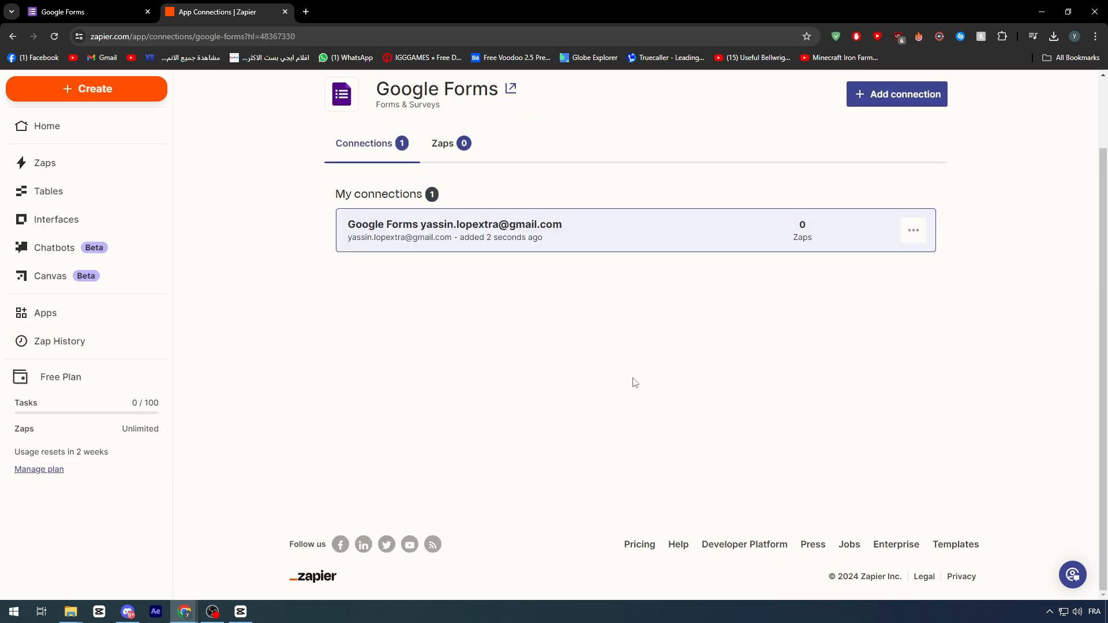
- Test the new Google Forms connection
{"action": "scroll", "coordinate": [623, 370], "scroll_direction": "up", "scroll_amount": 2}
{"action": "left_click", "coordinate": [914, 312]}
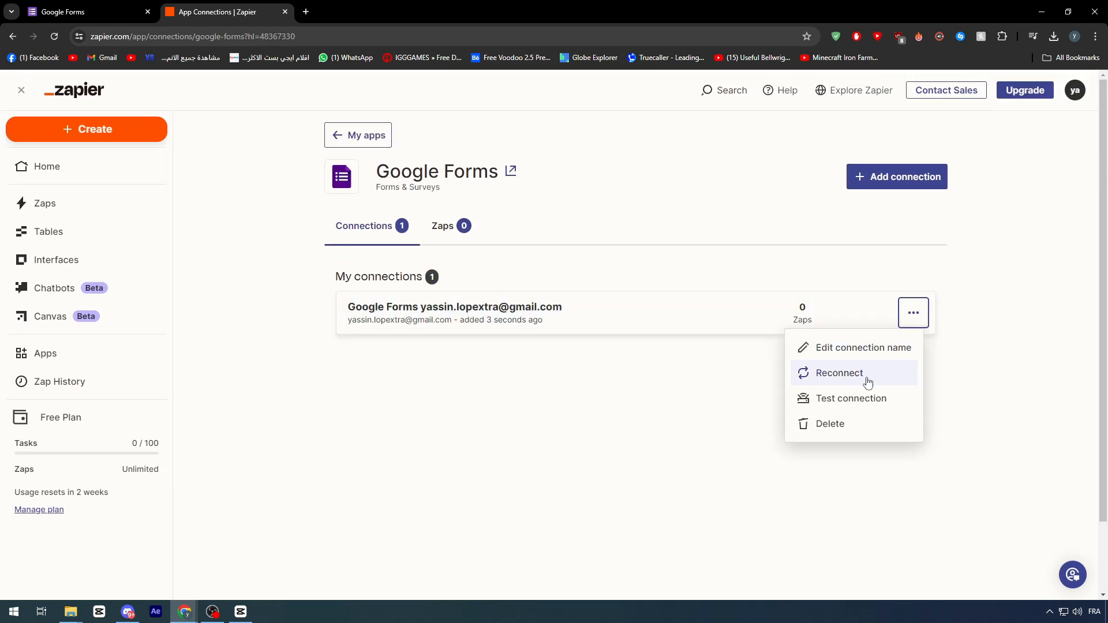
{"action": "left_click", "coordinate": [860, 398]}
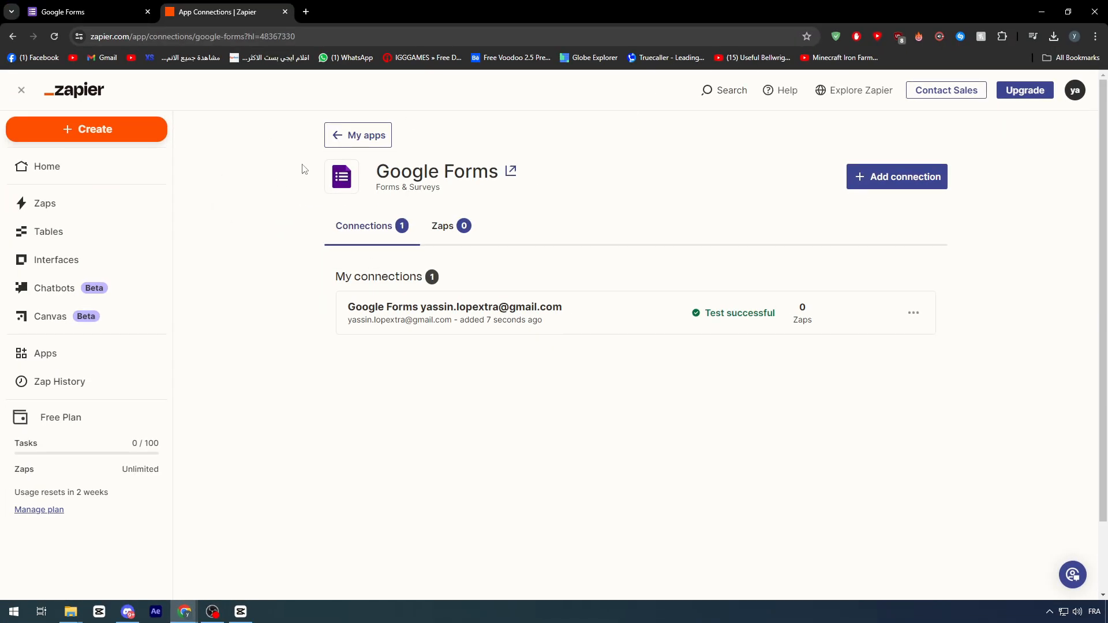
- Find Google Sheets among the Zapier apps with "google sheet" and connect it using the existing Google account
{"action": "left_click", "coordinate": [334, 138]}
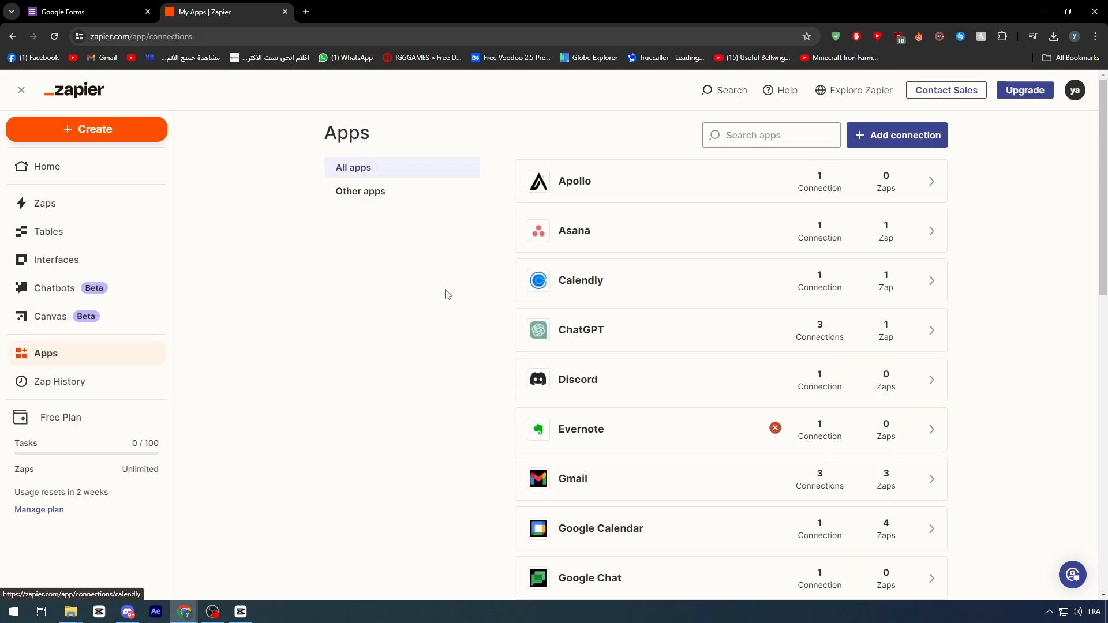
{"action": "left_click", "coordinate": [771, 138]}
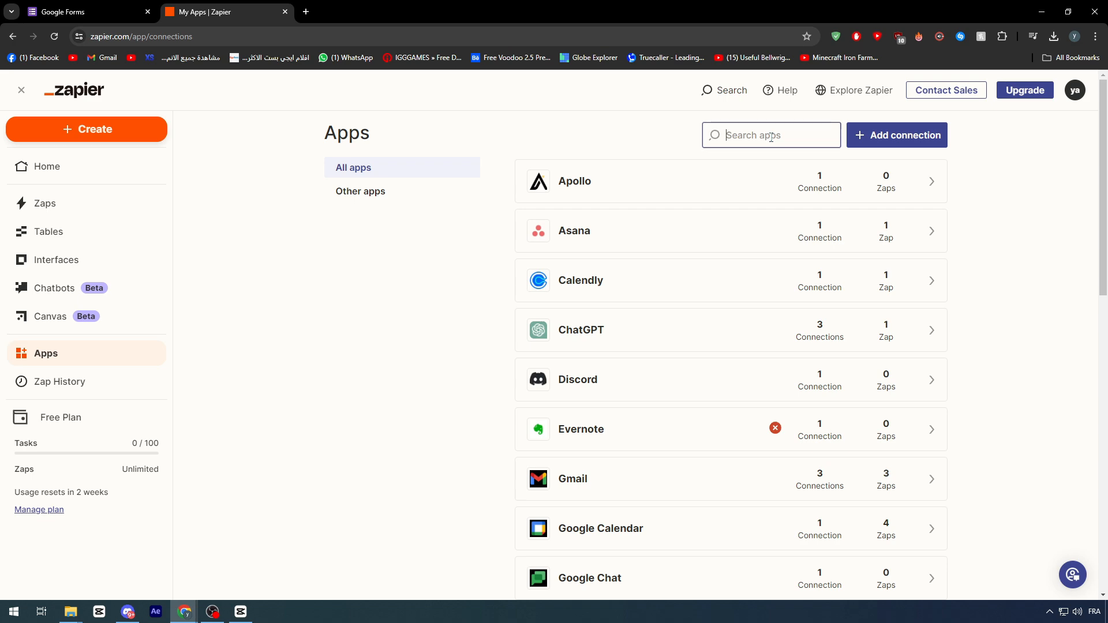
{"action": "type", "text": "google sheet"}
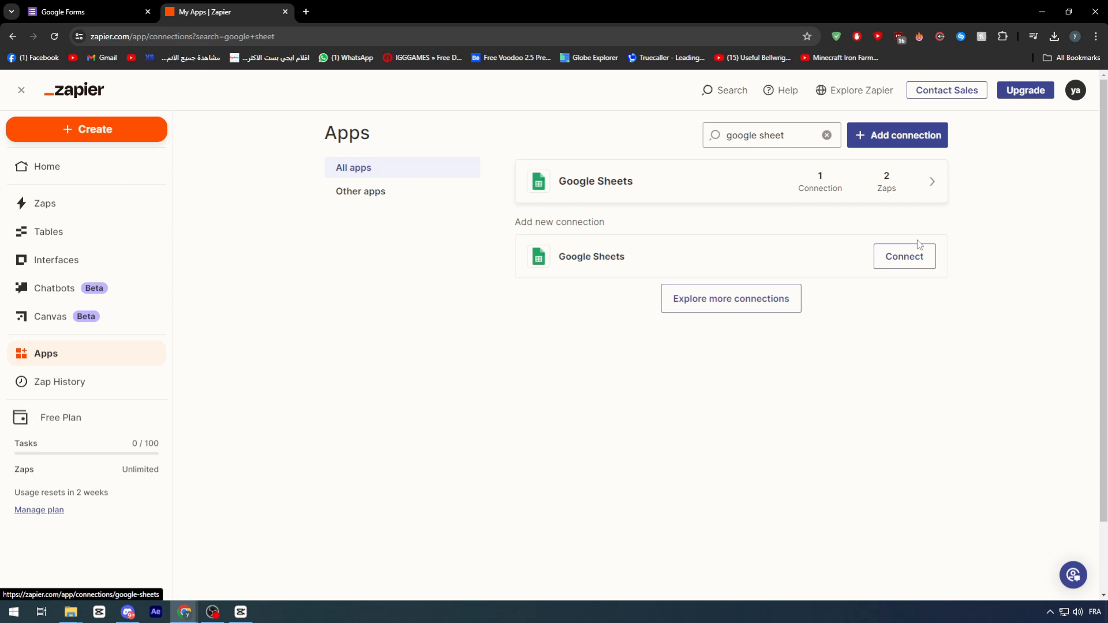
{"action": "left_click", "coordinate": [909, 256]}
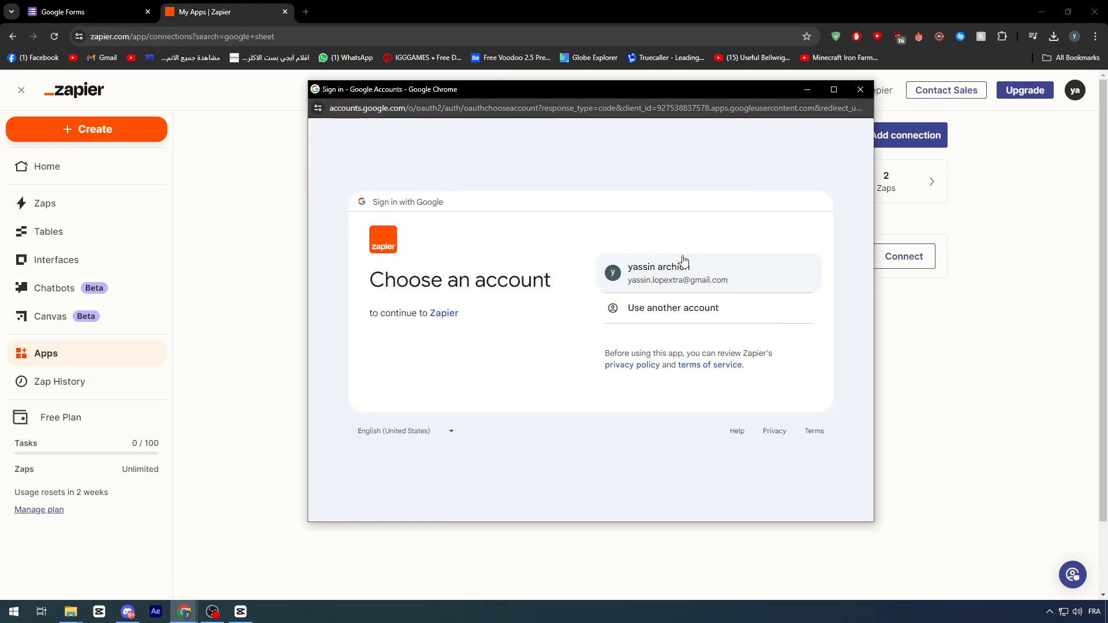
{"action": "left_click", "coordinate": [683, 267]}
{"action": "left_click", "coordinate": [699, 457]}
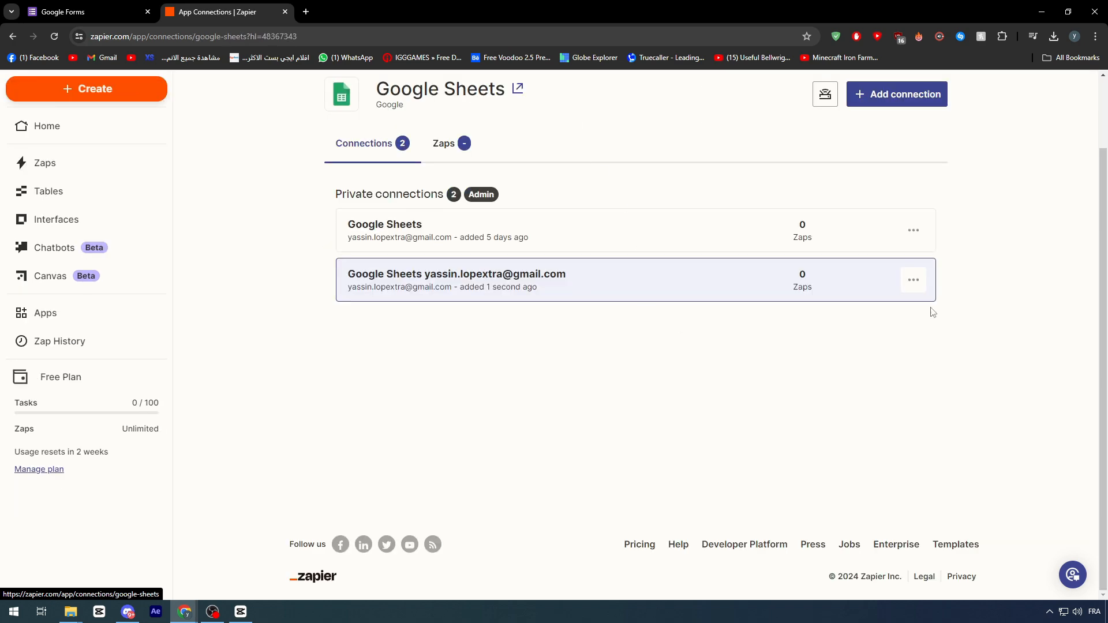
- Test the newly added Google Sheets connection
{"action": "left_click", "coordinate": [913, 279]}
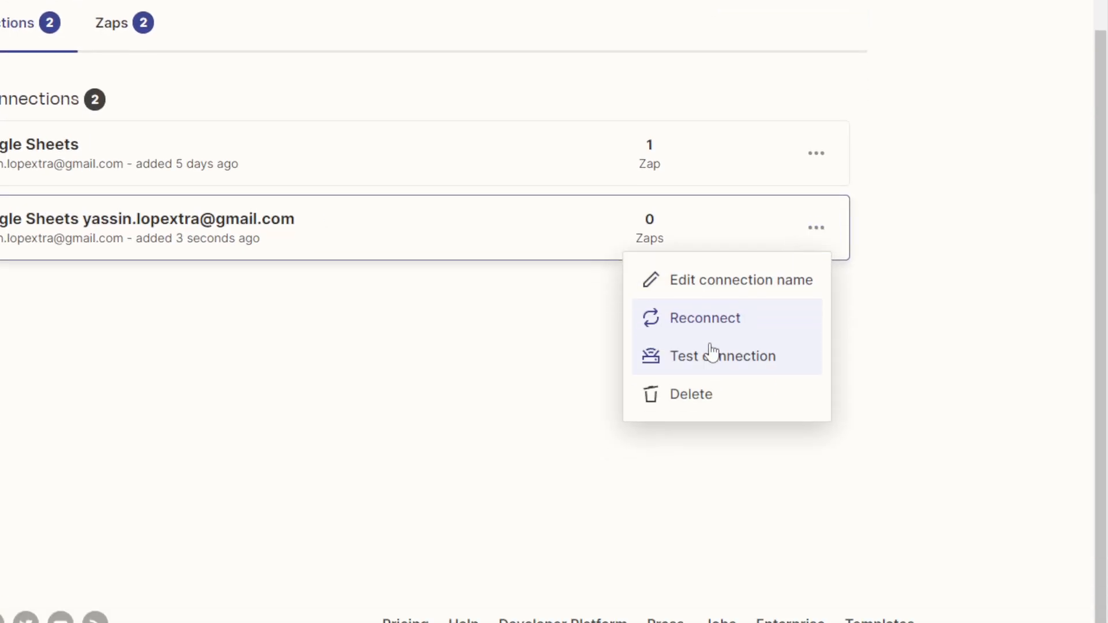
{"action": "left_click", "coordinate": [711, 352]}
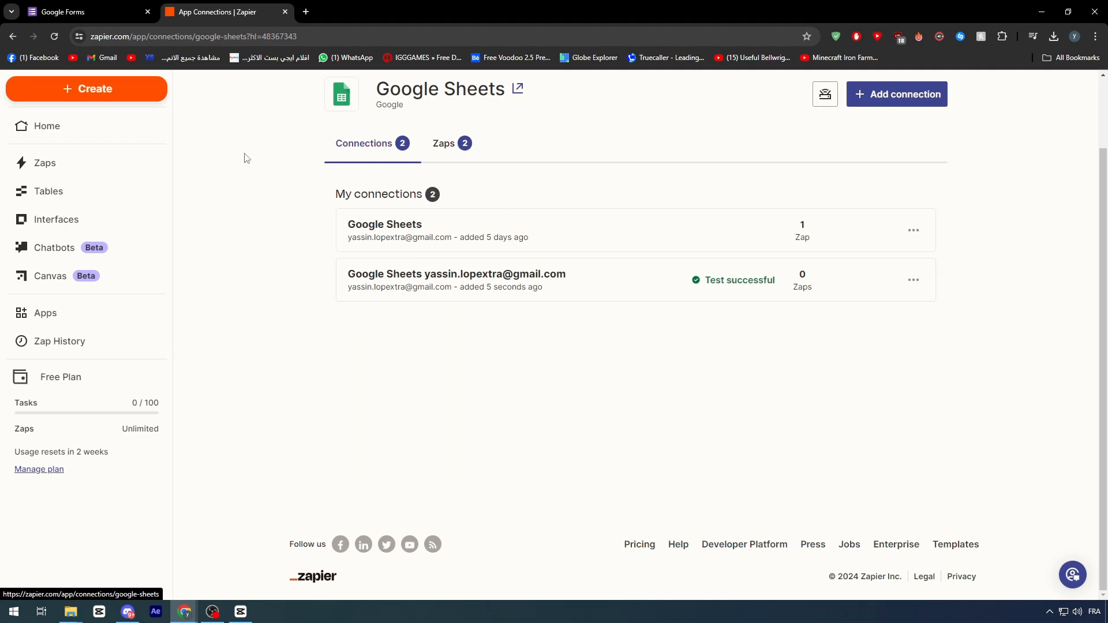
{"action": "scroll", "coordinate": [246, 158], "scroll_direction": "up", "scroll_amount": 2}
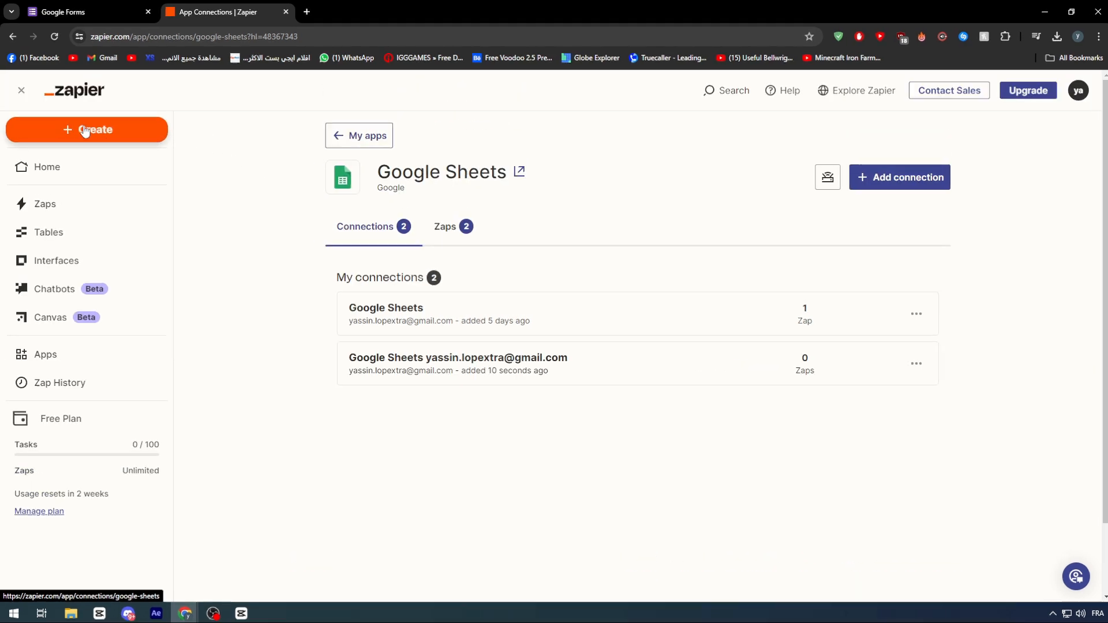
- Start creating a new Zap from scratch and bring up its editor
{"action": "left_click", "coordinate": [83, 129]}
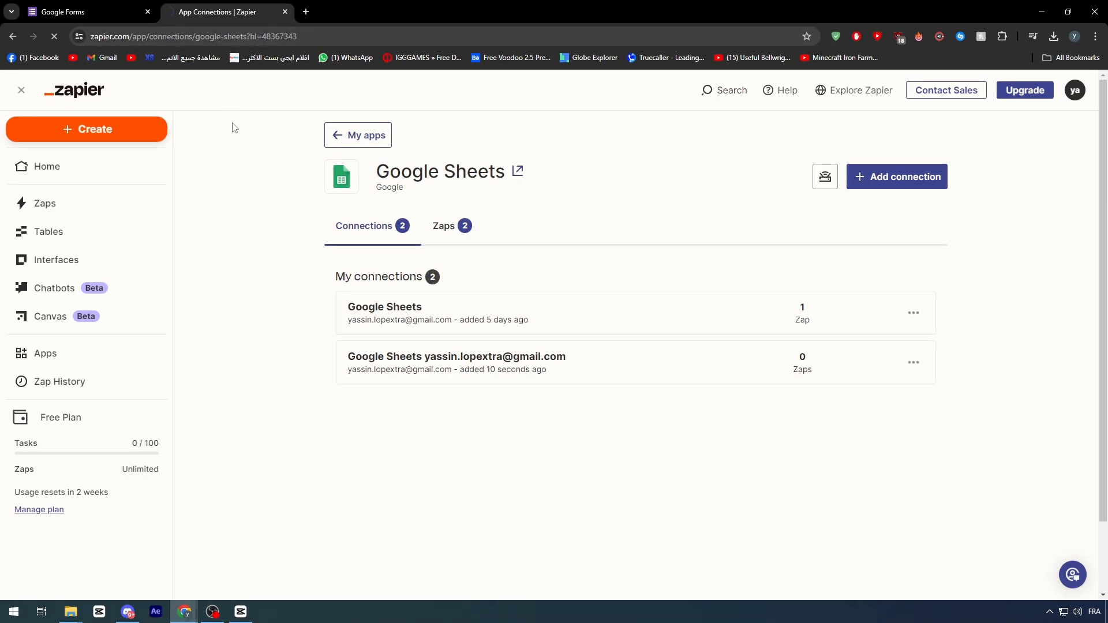
{"action": "left_click", "coordinate": [86, 12]}
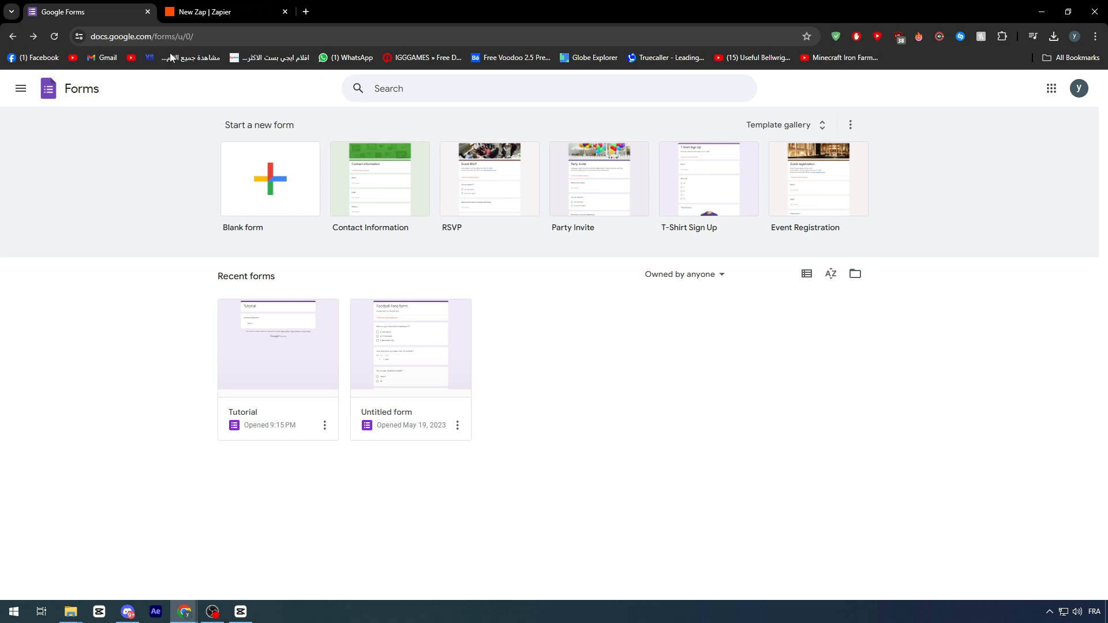
{"action": "left_click", "coordinate": [191, 13]}
{"action": "left_click_drag", "start_coordinate": [356, 264], "coordinate": [311, 290]}
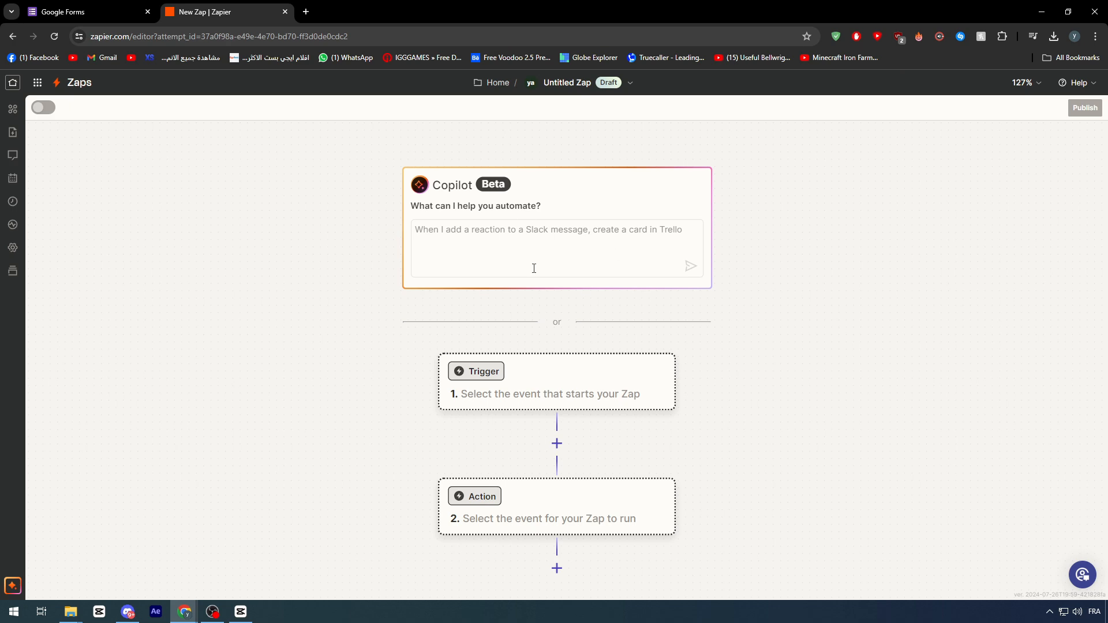
- Examine the Copilot prompt area and the empty trigger and action steps of the new Zap
{"action": "left_click", "coordinate": [510, 242]}
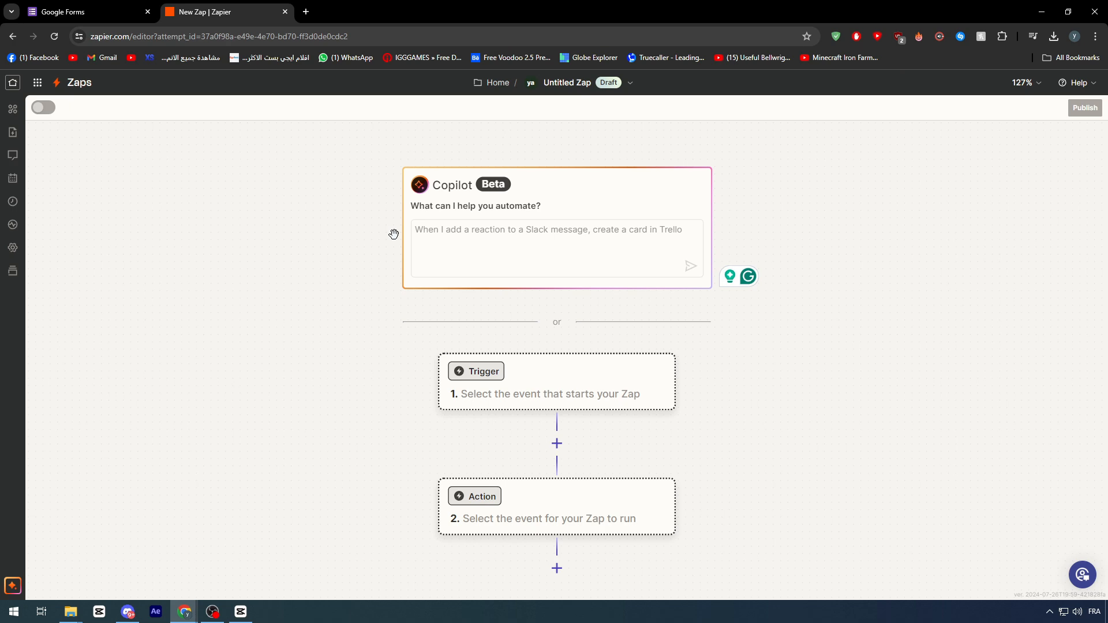
{"action": "scroll", "coordinate": [503, 399], "scroll_direction": "up", "scroll_amount": 5}
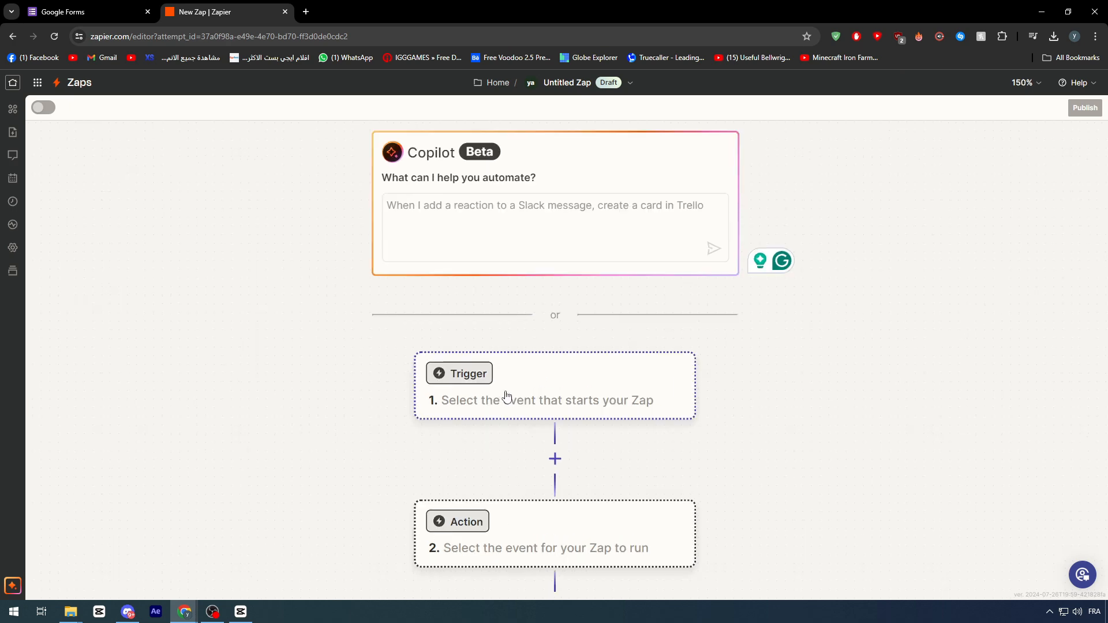
{"action": "scroll", "coordinate": [494, 453], "scroll_direction": "down", "scroll_amount": 3}
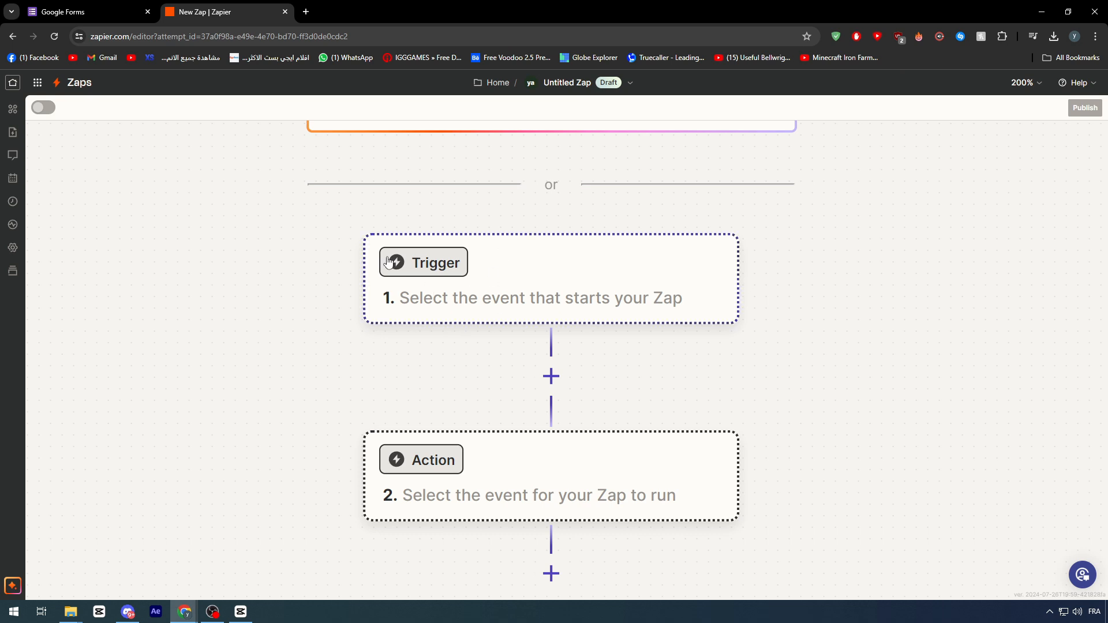
{"action": "scroll", "coordinate": [381, 287], "scroll_direction": "up", "scroll_amount": 5}
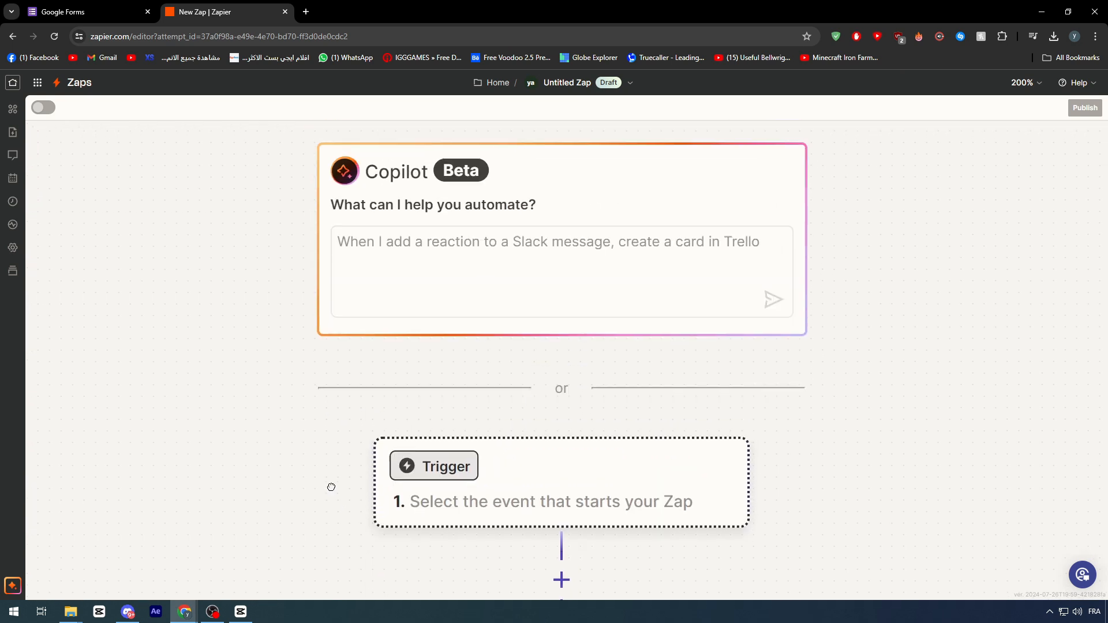
{"action": "scroll", "coordinate": [310, 378], "scroll_direction": "down", "scroll_amount": 5}
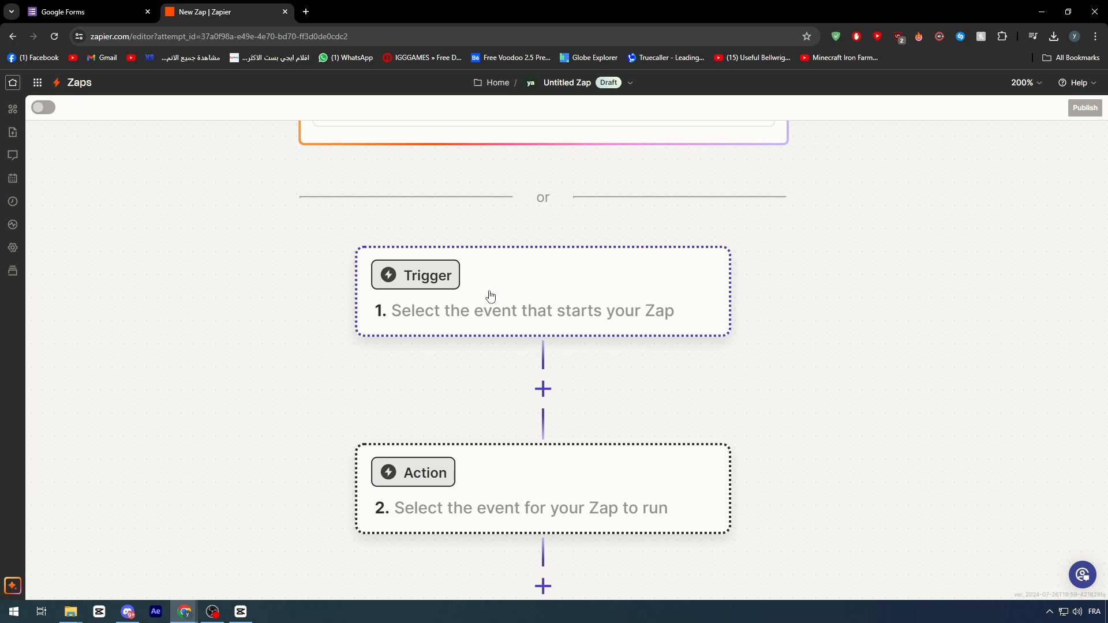
{"action": "scroll", "coordinate": [447, 203], "scroll_direction": "down", "scroll_amount": 2}
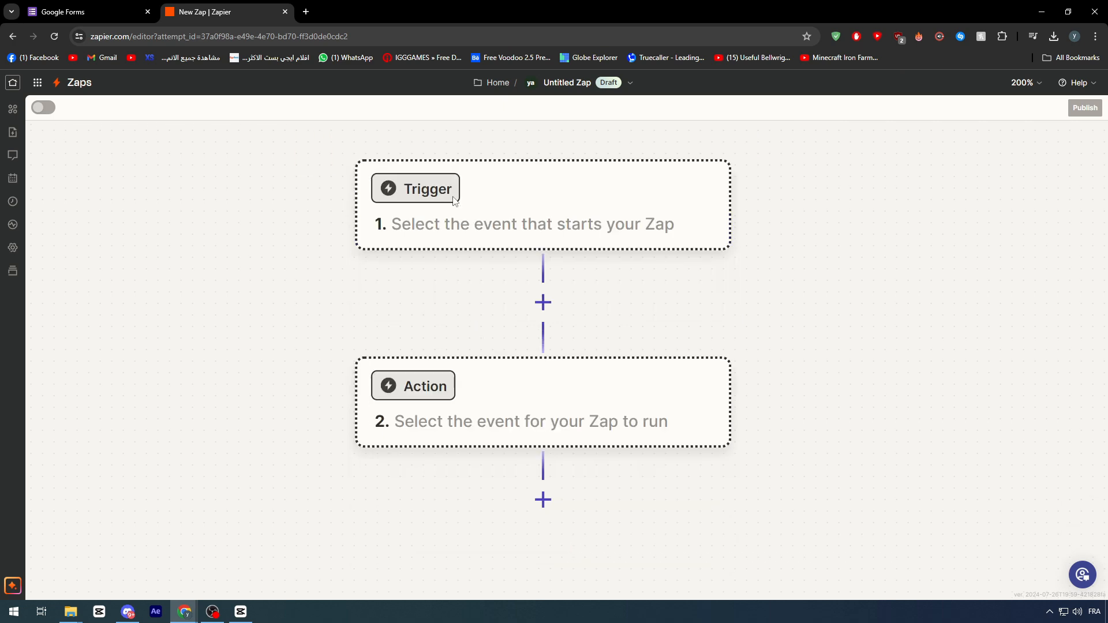
{"action": "scroll", "coordinate": [497, 216], "scroll_direction": "down", "scroll_amount": 3}
{"action": "scroll", "coordinate": [544, 235], "scroll_direction": "up", "scroll_amount": 10}
{"action": "scroll", "coordinate": [519, 251], "scroll_direction": "down", "scroll_amount": 2}
{"action": "scroll", "coordinate": [502, 252], "scroll_direction": "up", "scroll_amount": 3}
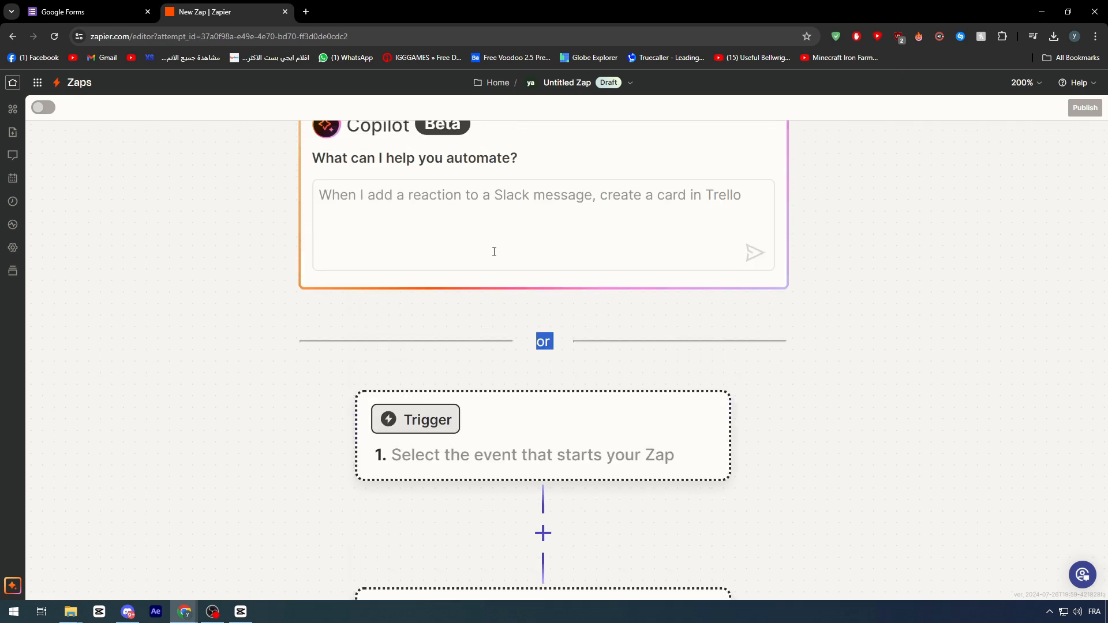
- Send Copilot the request "whenever there is a new form submission in google form creat a new ligns in google sheet having those info registered"
{"action": "left_click", "coordinate": [495, 243]}
{"action": "type", "text": "whenever "}
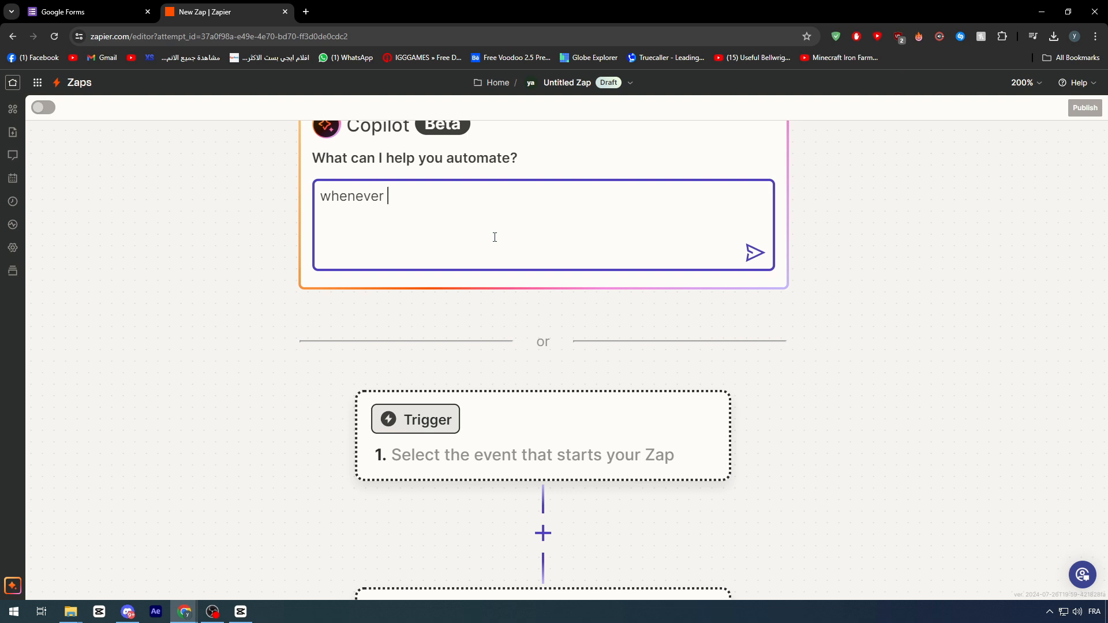
{"action": "type", "text": "there is a new form submission on"}
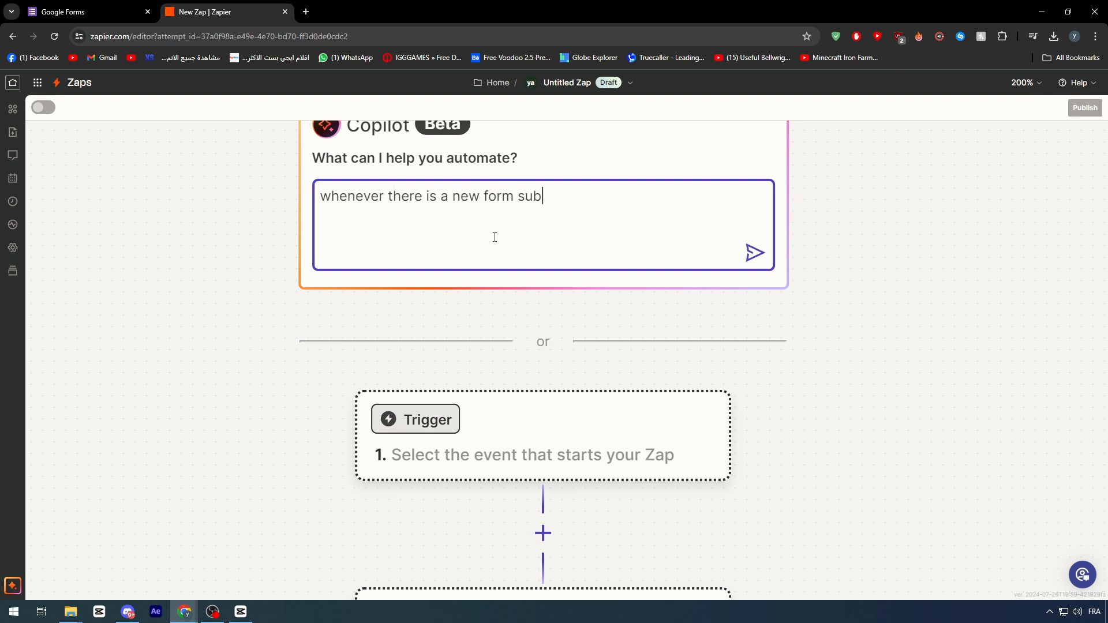
{"action": "key", "text": "BackSpace"}
{"action": "key", "text": "BackSpace"}
{"action": "type", "text": "in google form"}
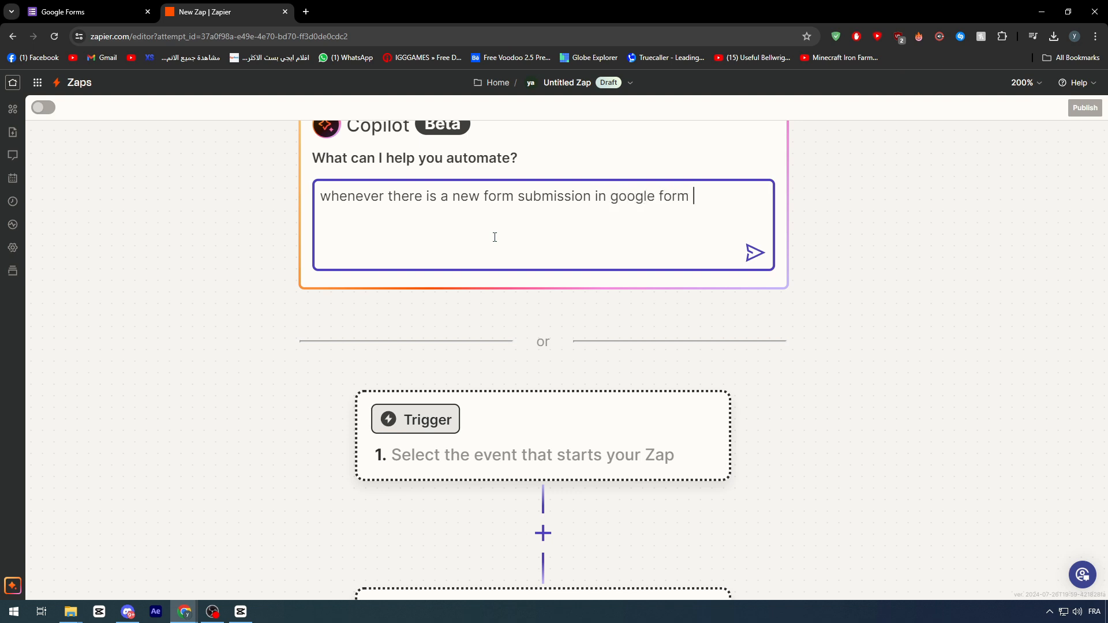
{"action": "type", "text": " send me"}
{"action": "key", "text": "BackSpace"}
{"action": "key", "text": "BackSpace"}
{"action": "type", "text": "creat a new ligns"}
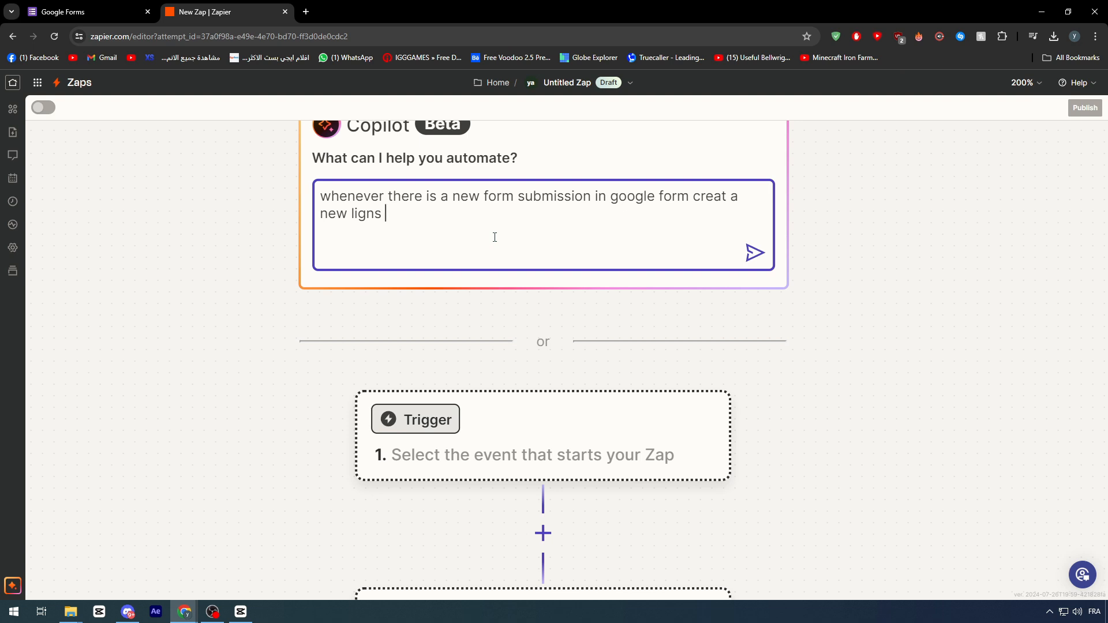
{"action": "type", "text": " in google s"}
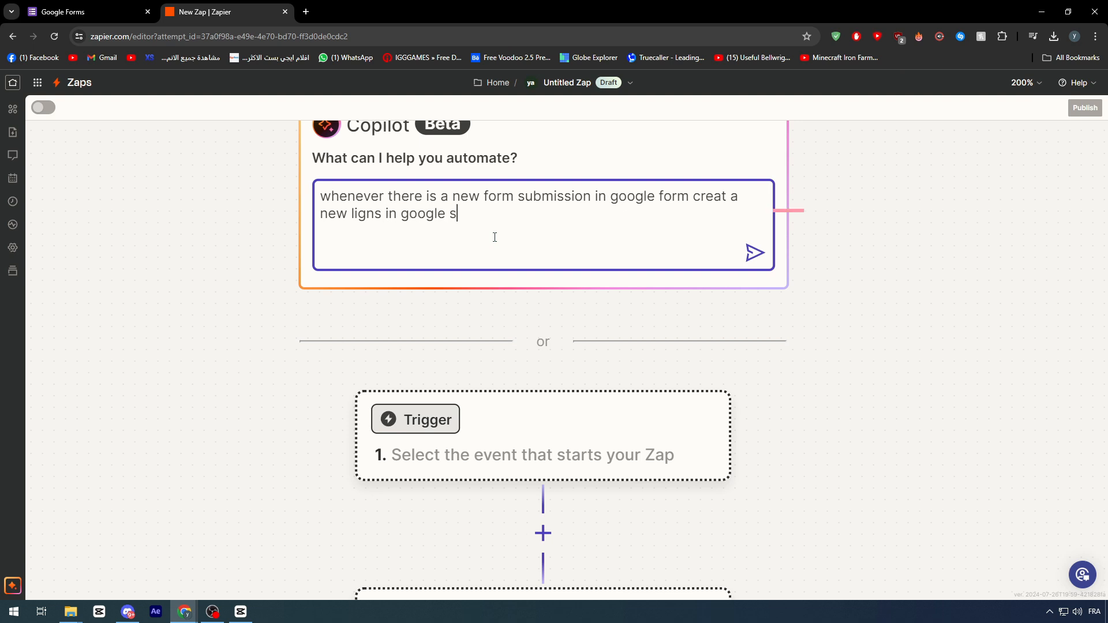
{"action": "type", "text": "heet having those info"}
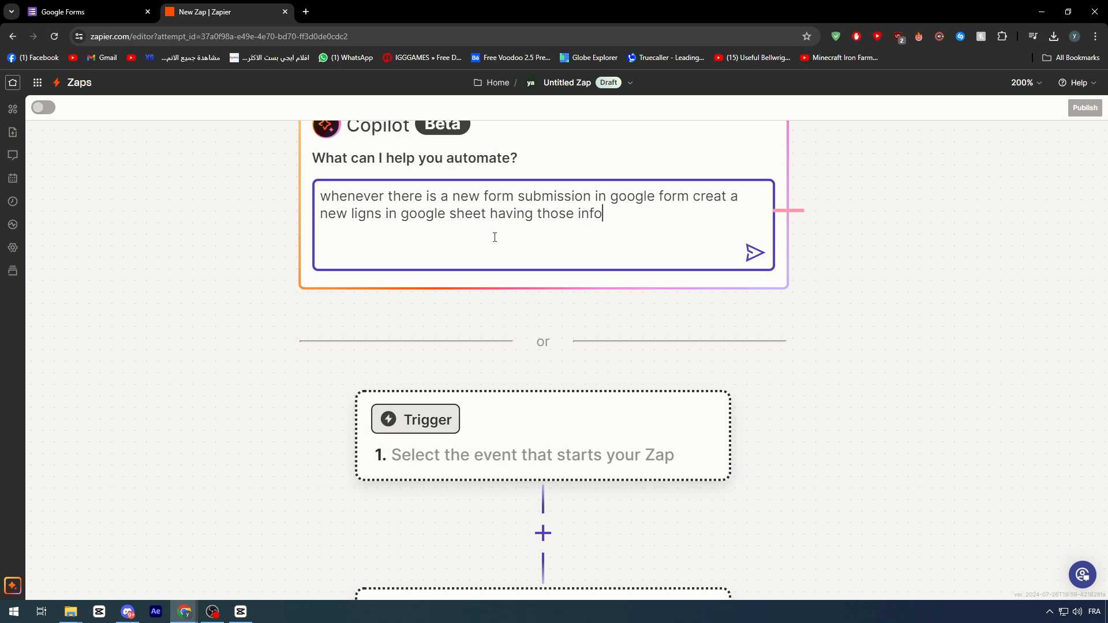
{"action": "type", "text": " registered"}
{"action": "left_click", "coordinate": [755, 252]}
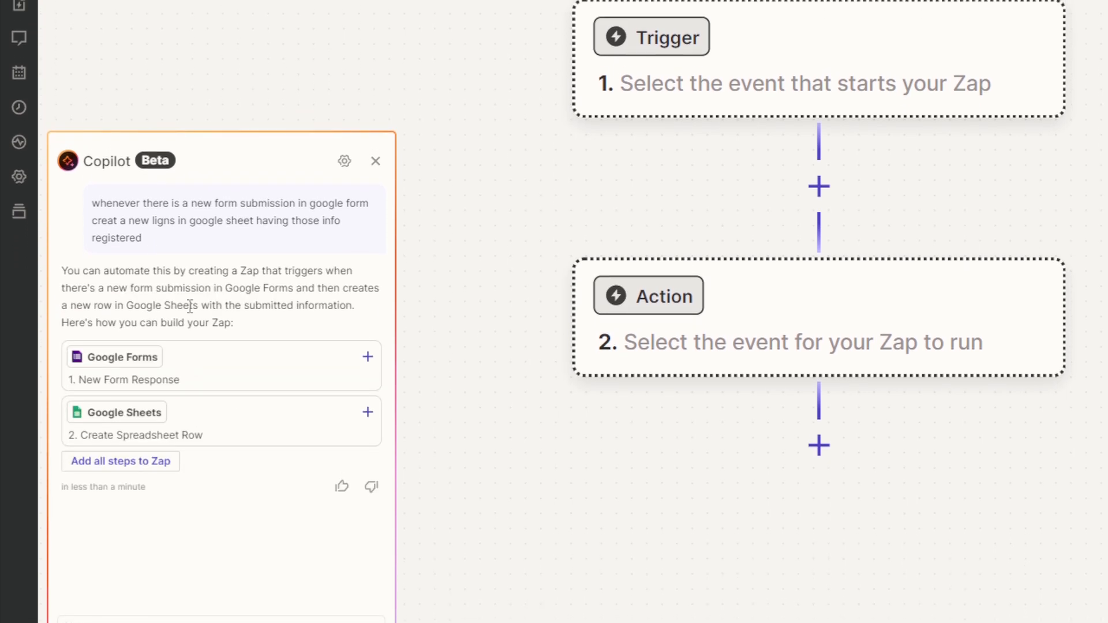
- Add Copilot's suggested Google Forms "New Form Response" and Google Sheets "Create Spreadsheet Row" steps to the Zap
{"action": "left_click", "coordinate": [367, 342]}
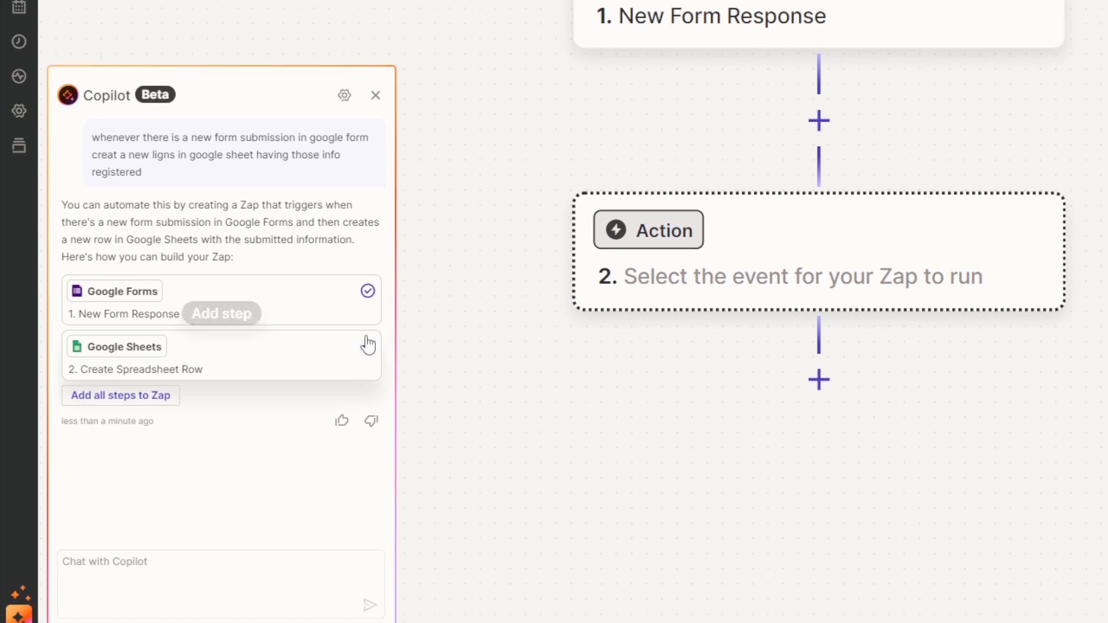
{"action": "left_click", "coordinate": [368, 399]}
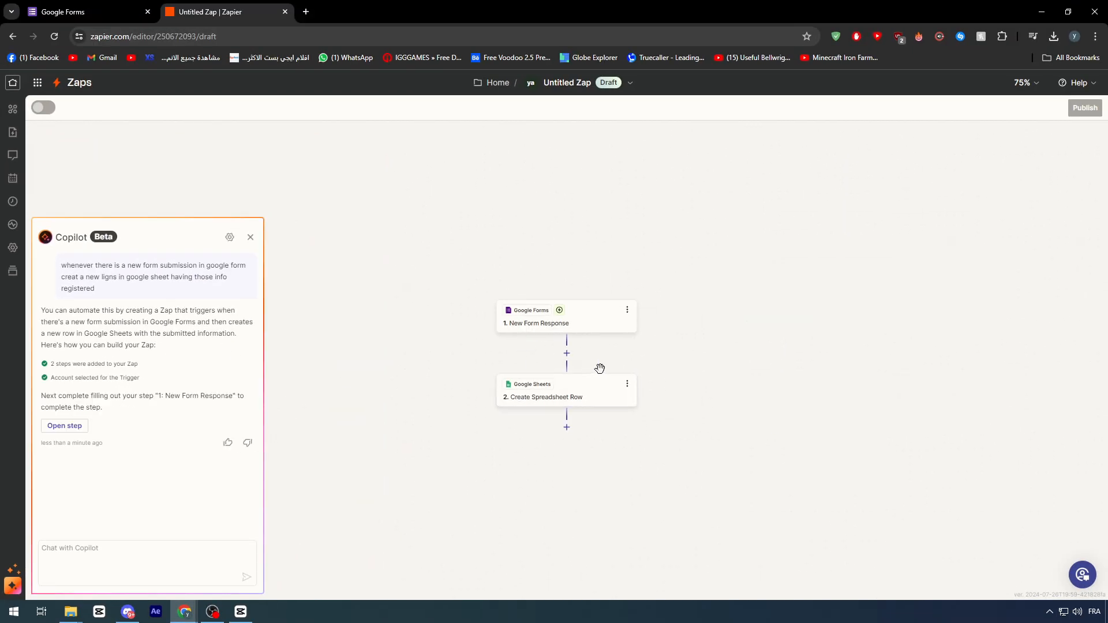
{"action": "scroll", "coordinate": [609, 344], "scroll_direction": "up", "scroll_amount": 5}
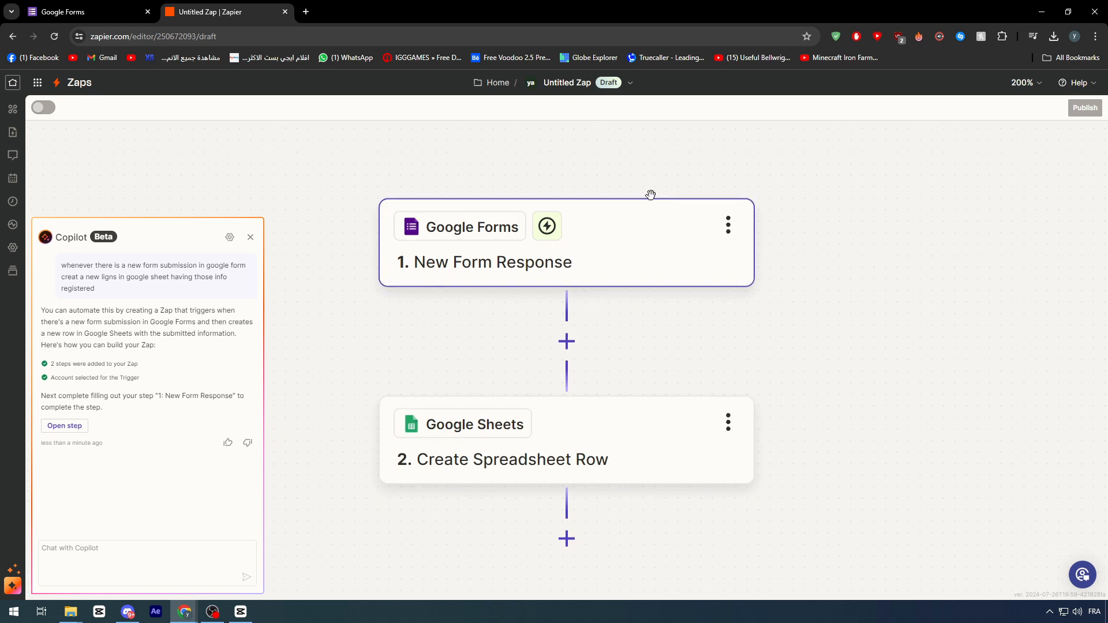
- Check the New Form Response trigger's account, set its form to Tutorial and continue to the trigger test
{"action": "left_click", "coordinate": [577, 255]}
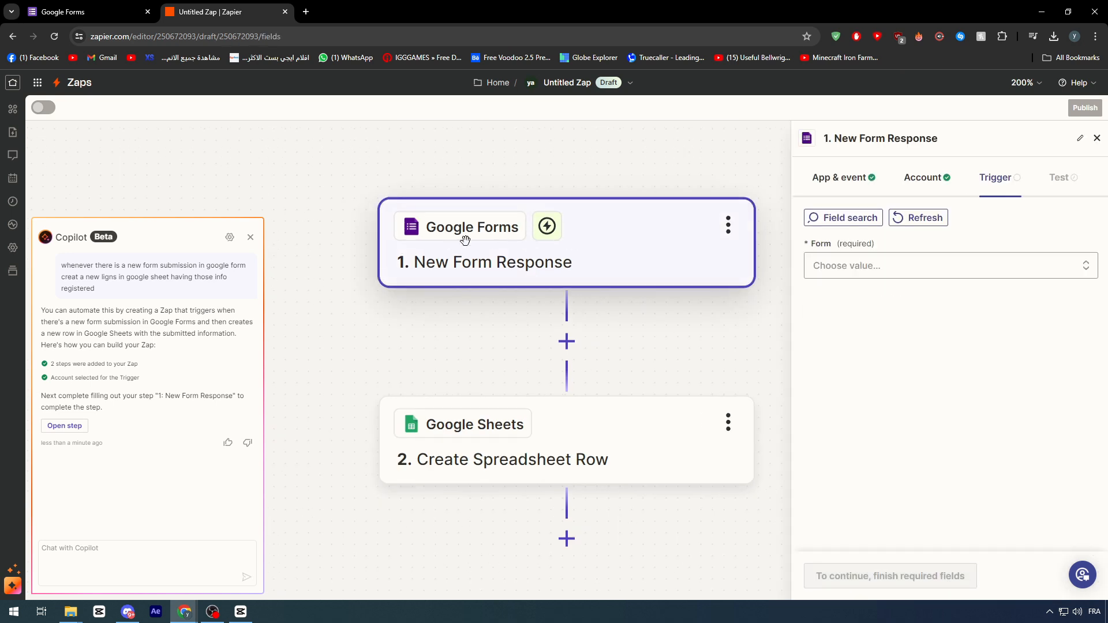
{"action": "left_click", "coordinate": [904, 179]}
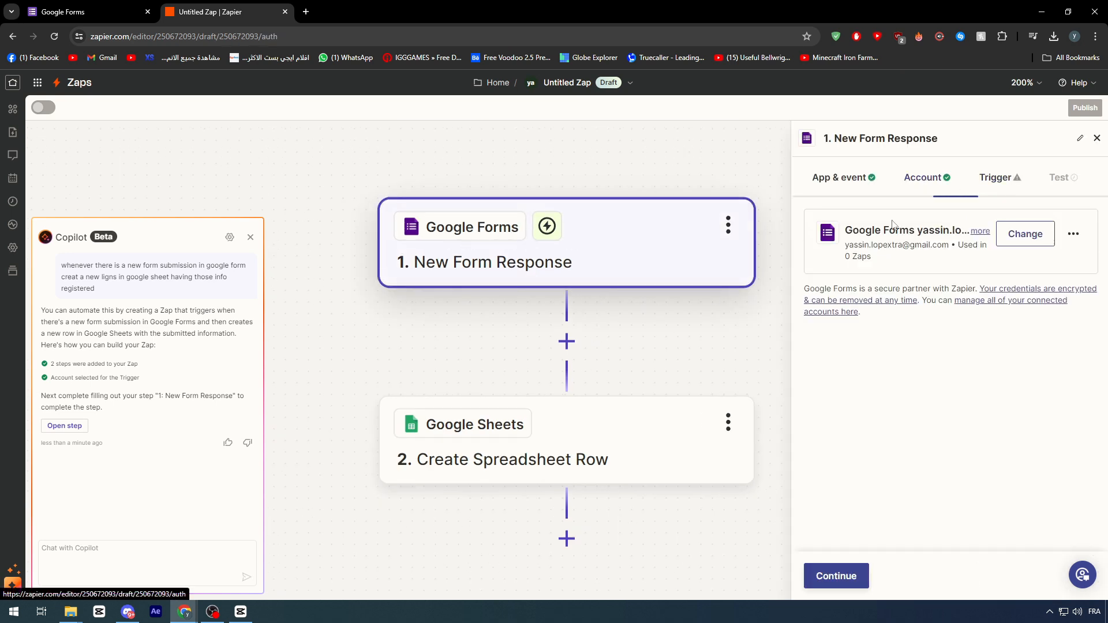
{"action": "left_click", "coordinate": [1010, 177]}
{"action": "left_click", "coordinate": [952, 271]}
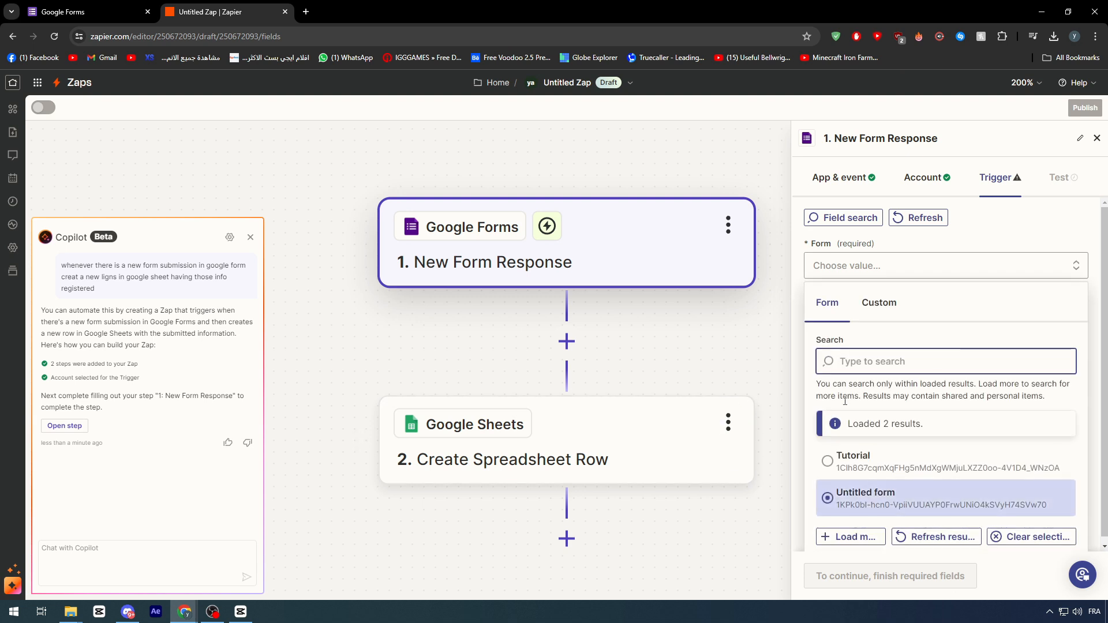
{"action": "left_click", "coordinate": [849, 455]}
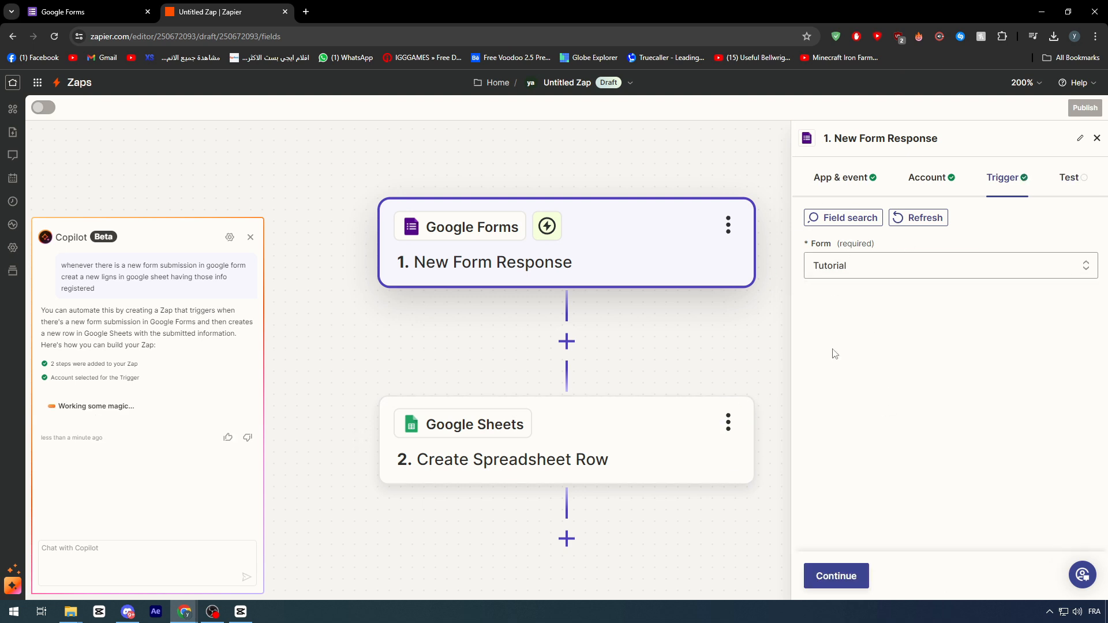
{"action": "left_click", "coordinate": [826, 576]}
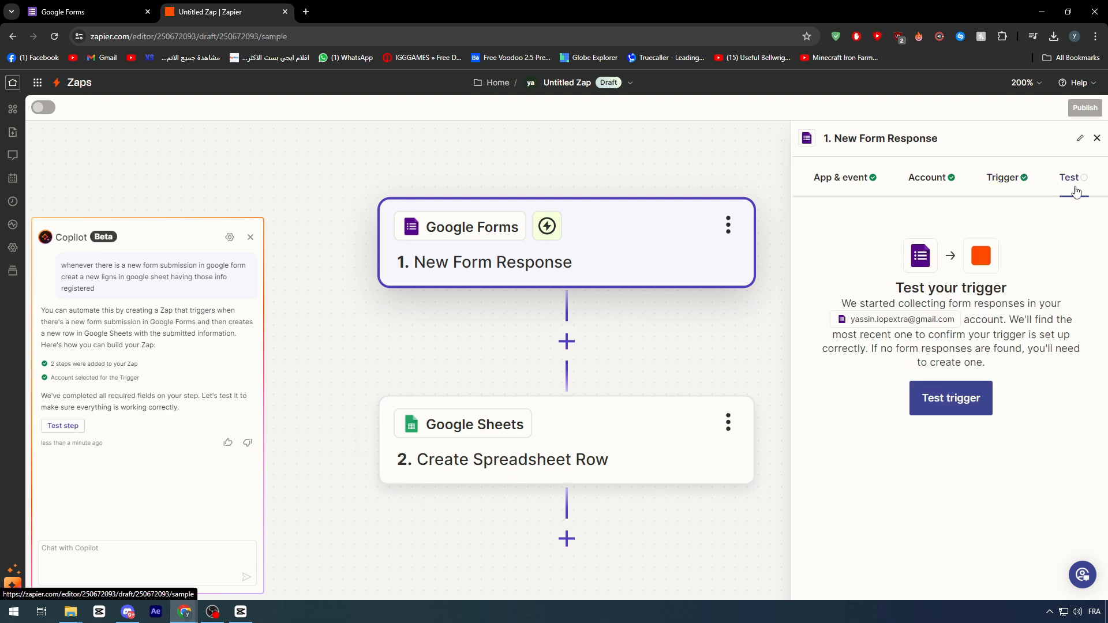
- Test the New Form Response trigger and continue with the record Form Response A
{"action": "left_click", "coordinate": [977, 398]}
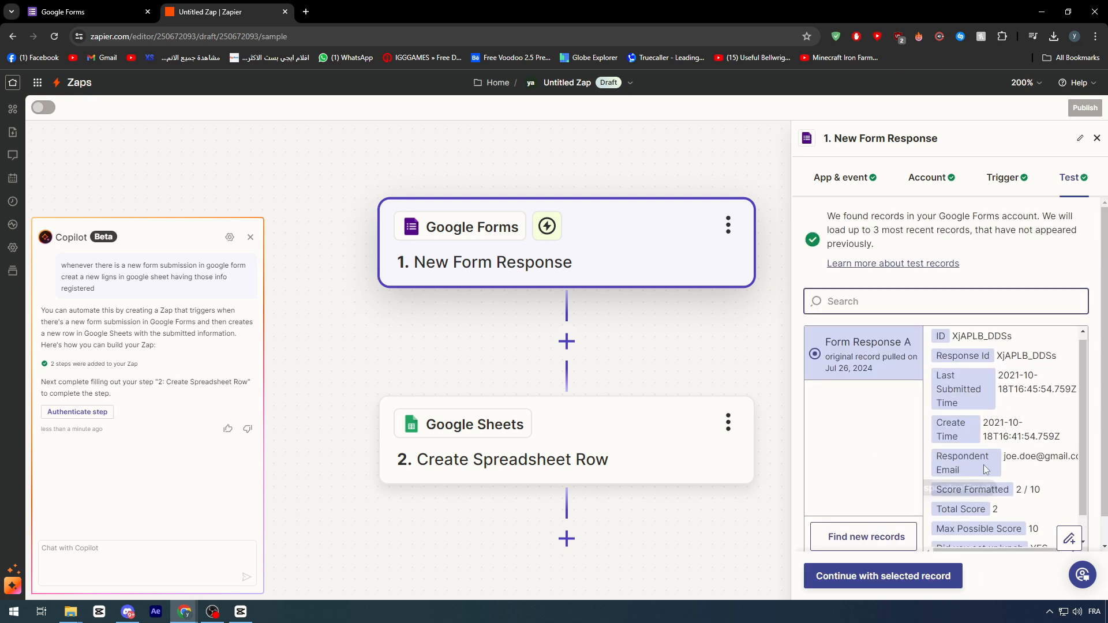
{"action": "scroll", "coordinate": [983, 465], "scroll_direction": "down", "scroll_amount": 1}
{"action": "scroll", "coordinate": [977, 466], "scroll_direction": "up", "scroll_amount": 1}
{"action": "left_click", "coordinate": [889, 576]}
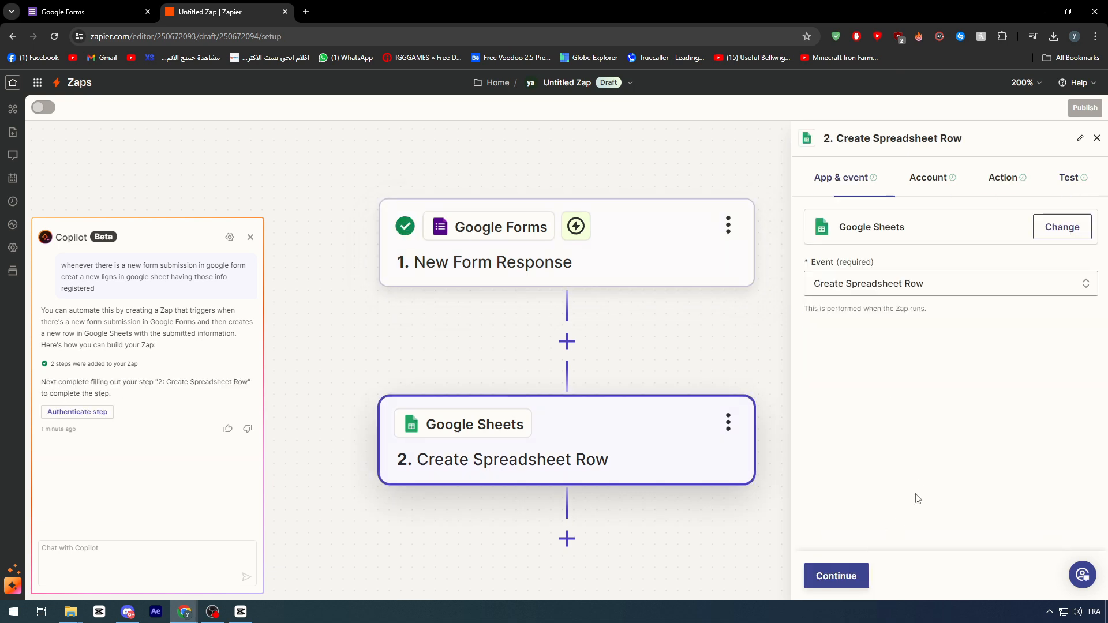
- Review the available Google Sheets events, keep Create Spreadsheet Row and continue to the account selection
{"action": "left_click", "coordinate": [990, 285]}
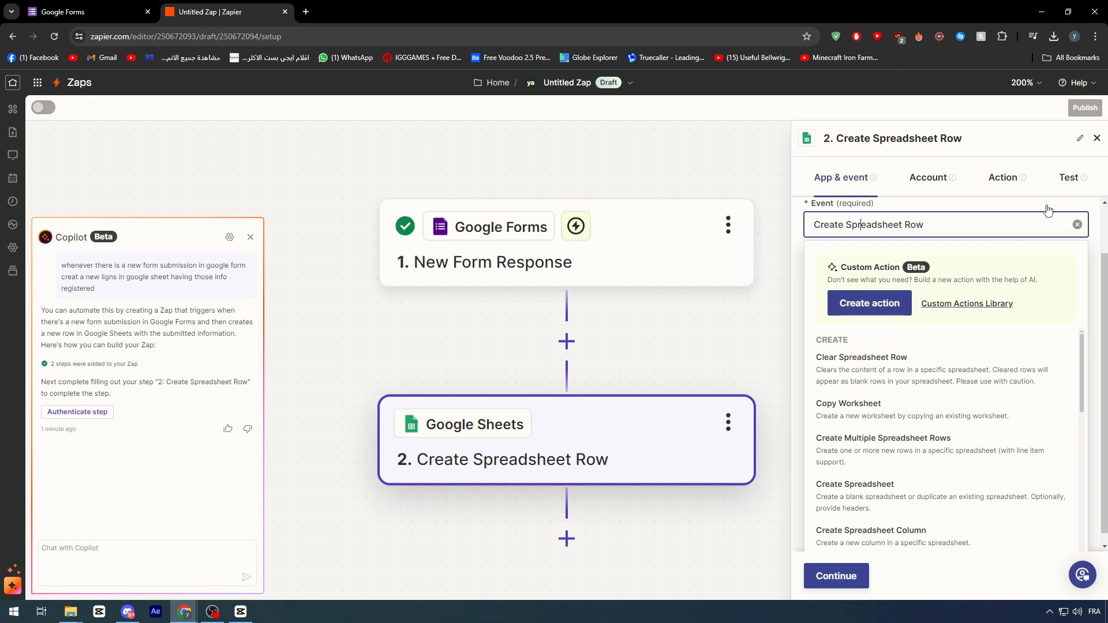
{"action": "left_click", "coordinate": [1046, 211]}
{"action": "left_click", "coordinate": [877, 276]}
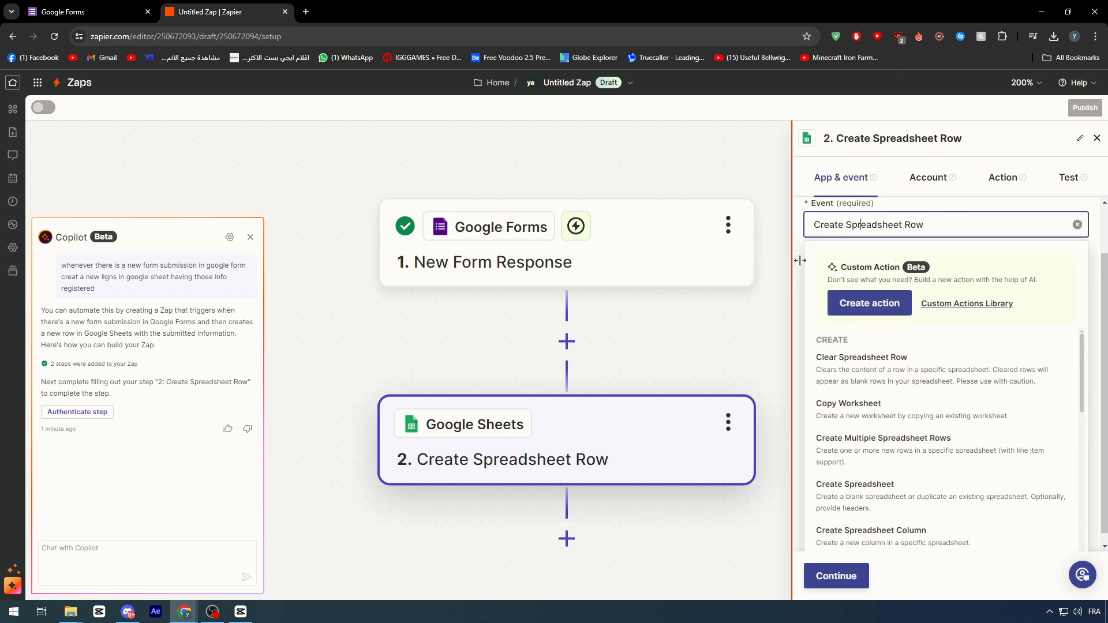
{"action": "left_click", "coordinate": [821, 234]}
{"action": "left_click", "coordinate": [843, 577]}
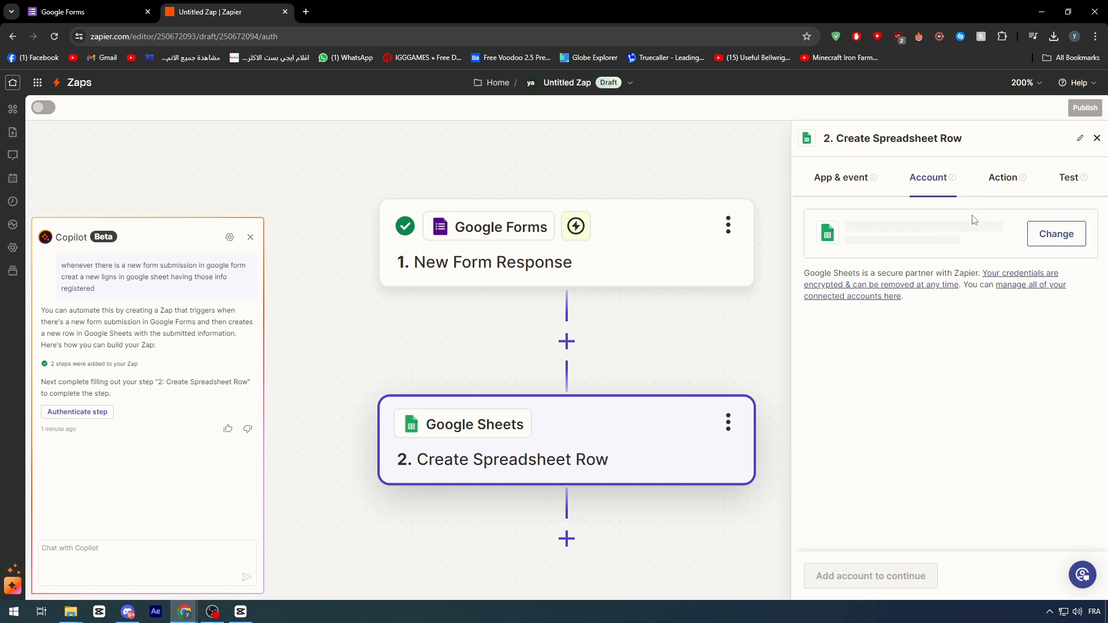
- Select a connected Google Sheets account for the Create Spreadsheet Row action and continue to its field settings
{"action": "left_click", "coordinate": [1051, 241]}
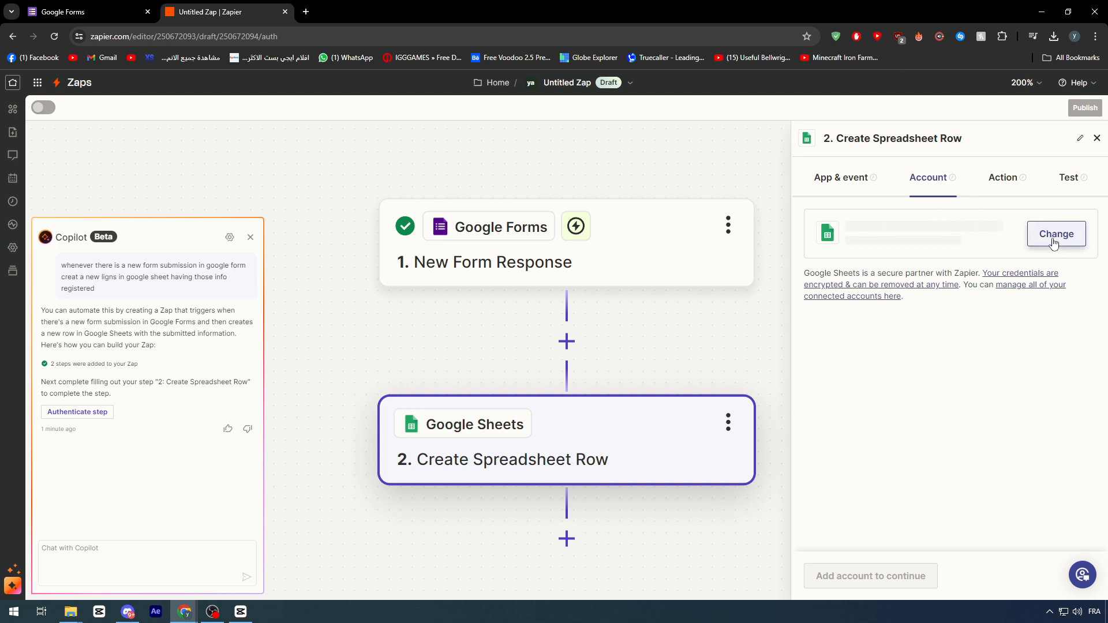
{"action": "left_click", "coordinate": [873, 379]}
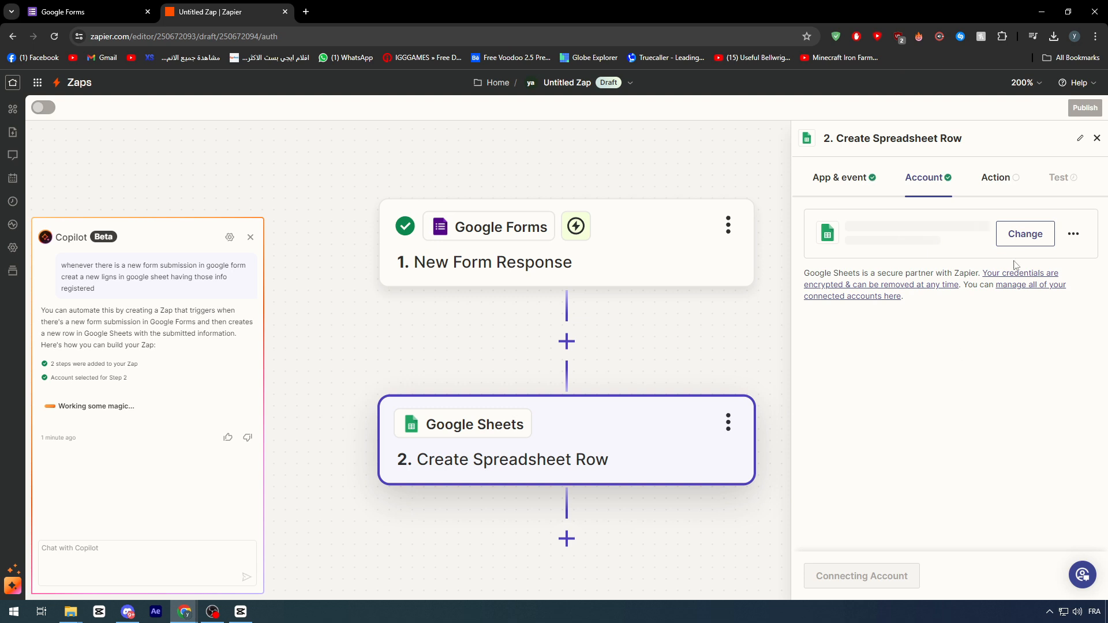
{"action": "left_click", "coordinate": [848, 571]}
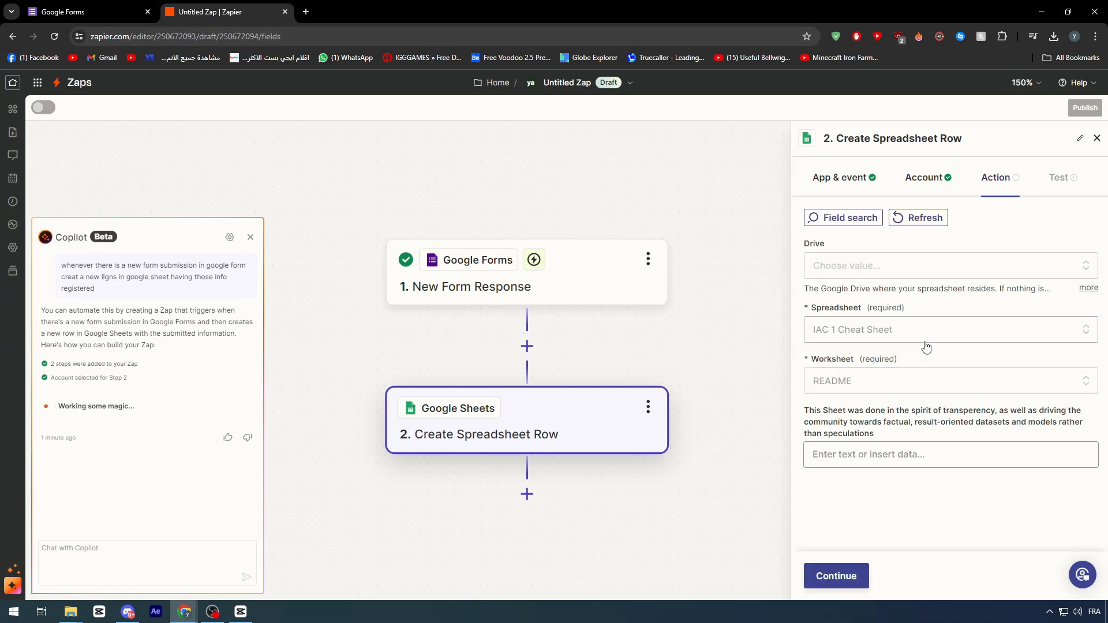
- Map the Create Spreadsheet Row action's Spreadsheet field to the "Did you eat ur lunch" answer from New Form Response
{"action": "left_click", "coordinate": [863, 341]}
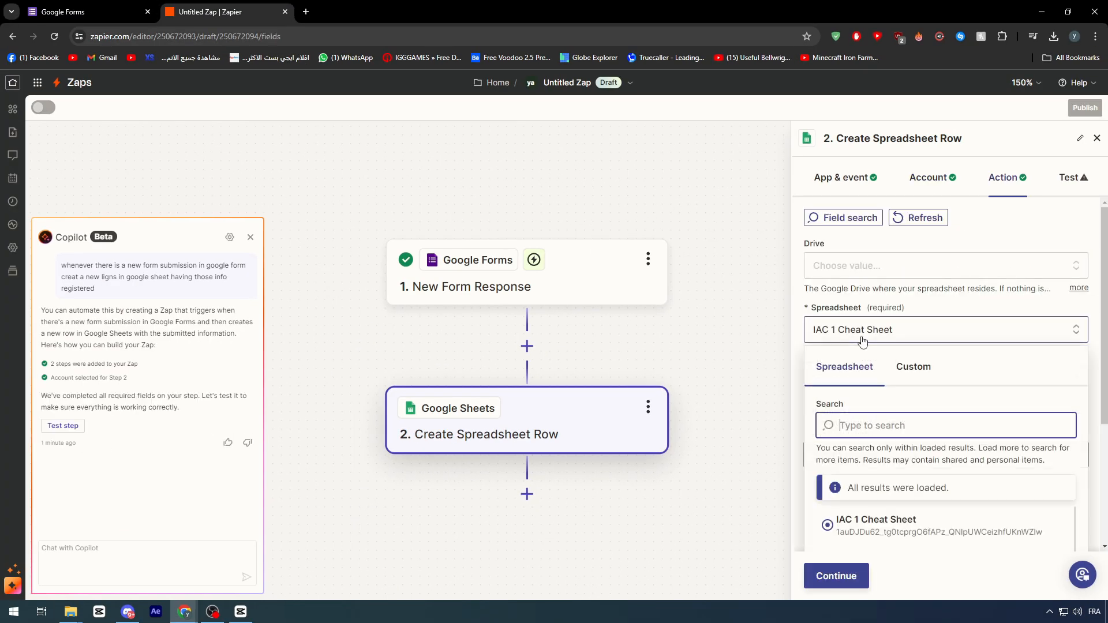
{"action": "left_click", "coordinate": [911, 375]}
{"action": "scroll", "coordinate": [899, 425], "scroll_direction": "down", "scroll_amount": 2}
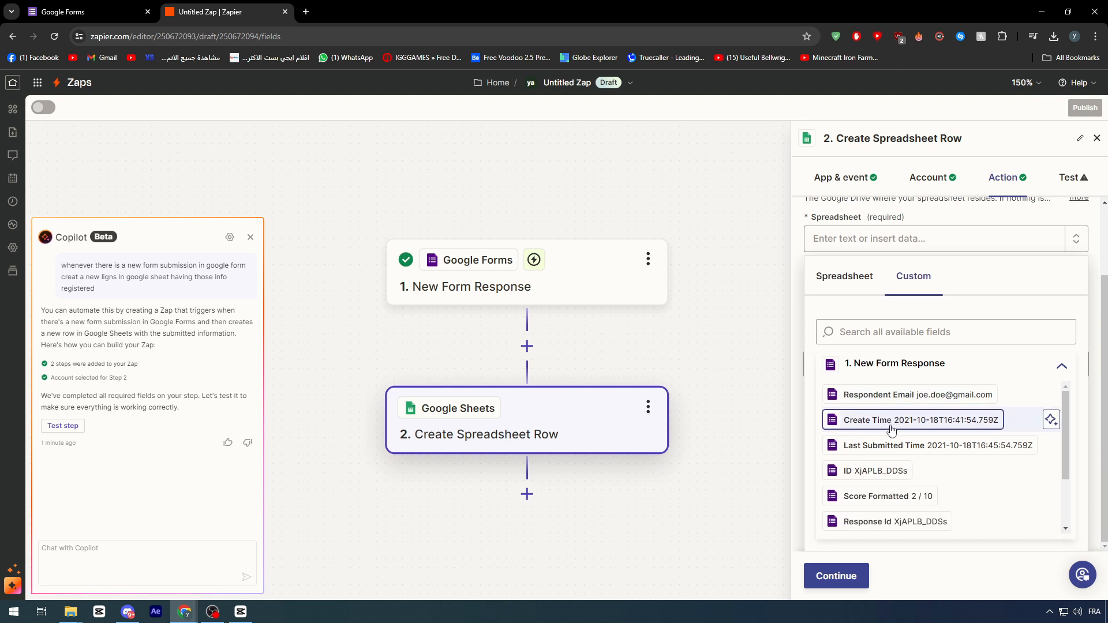
{"action": "scroll", "coordinate": [891, 429], "scroll_direction": "down", "scroll_amount": 1}
{"action": "scroll", "coordinate": [892, 428], "scroll_direction": "down", "scroll_amount": 1}
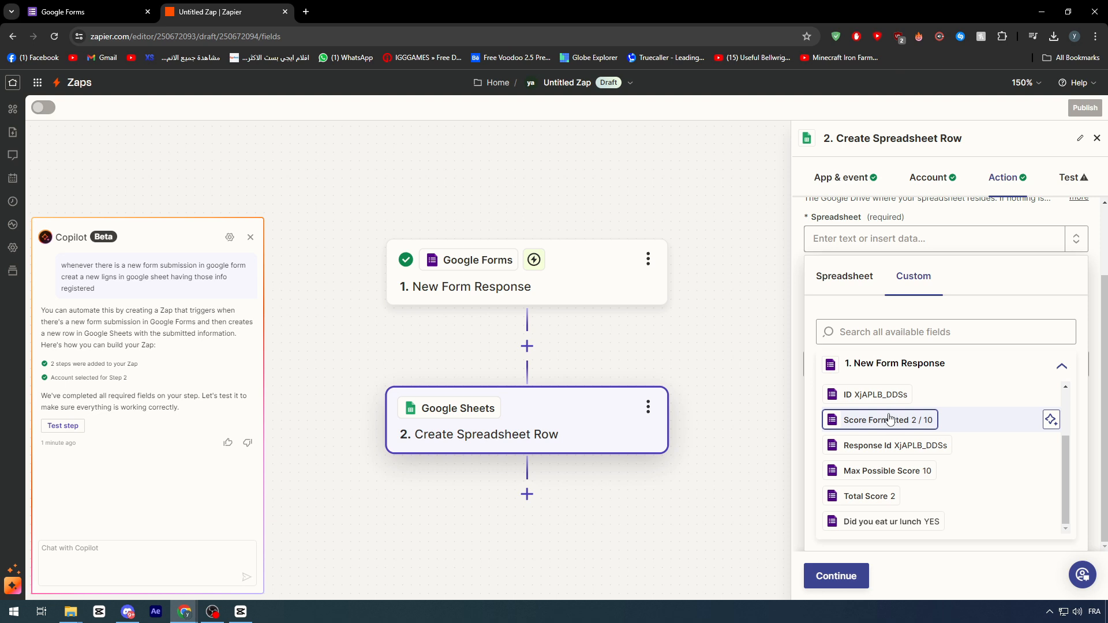
{"action": "left_click", "coordinate": [926, 521]}
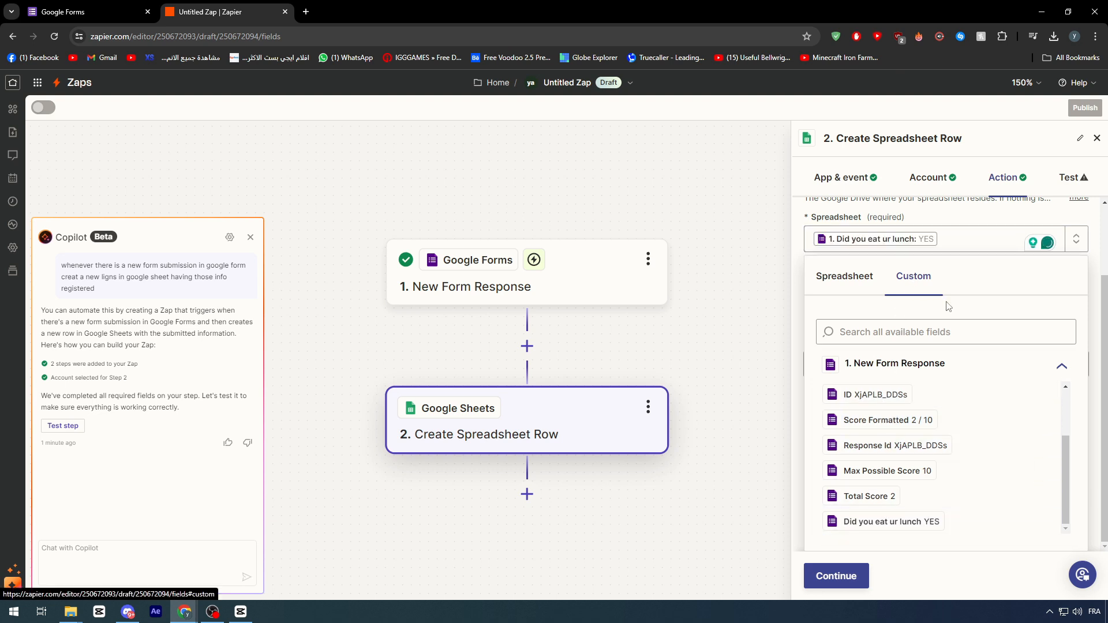
- Continue to the Create Spreadsheet Row test, try to run it and review the data going to Google Sheets
{"action": "left_click", "coordinate": [850, 576]}
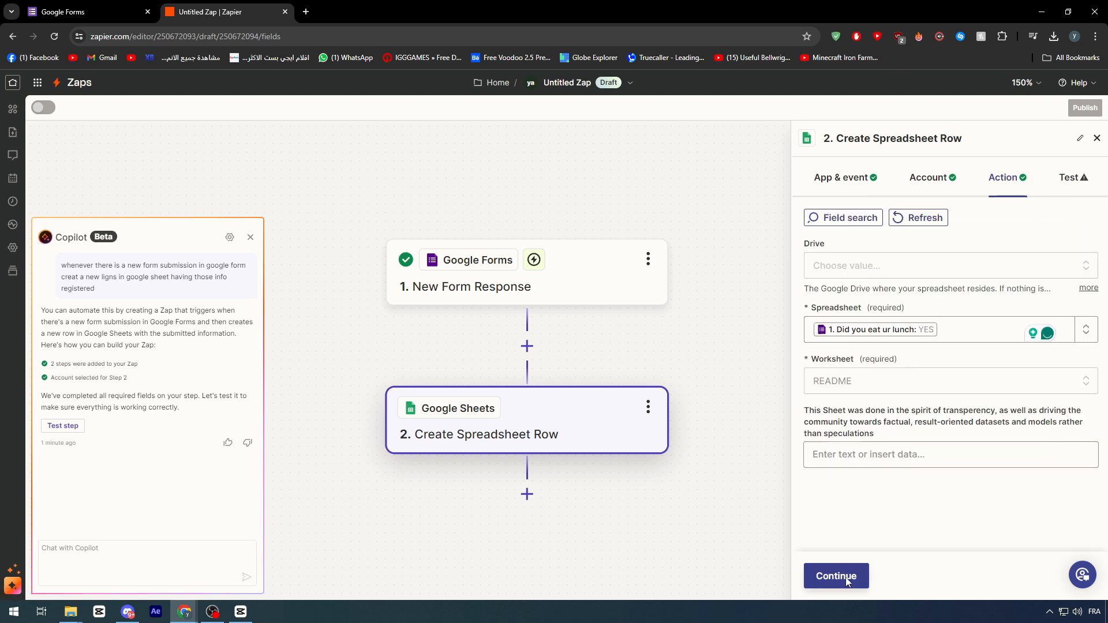
{"action": "left_click", "coordinate": [848, 396]}
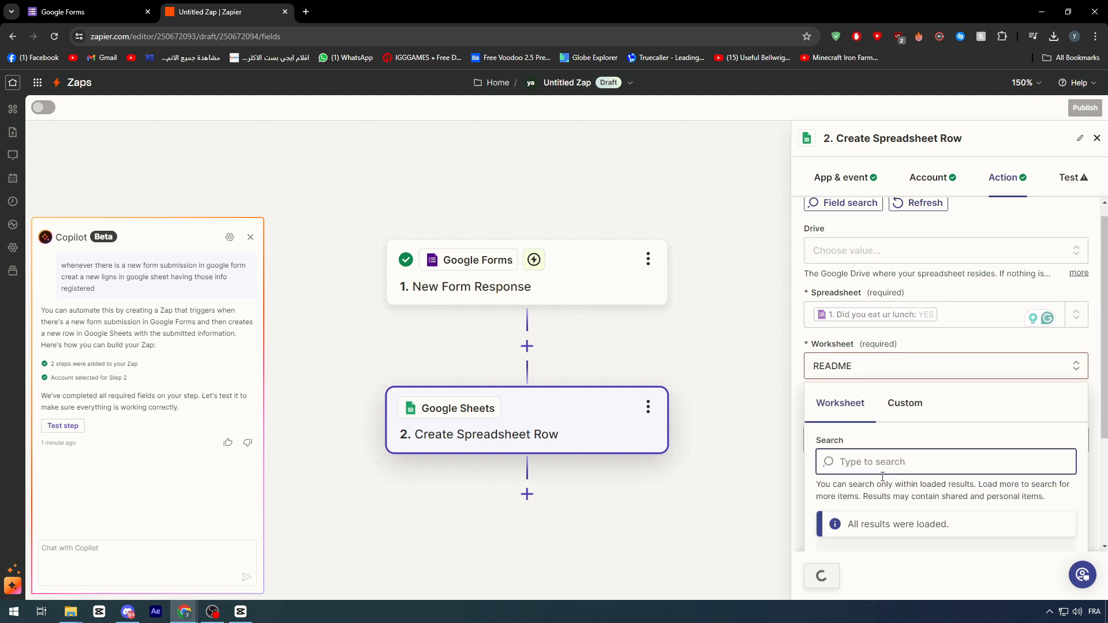
{"action": "left_click", "coordinate": [909, 576]}
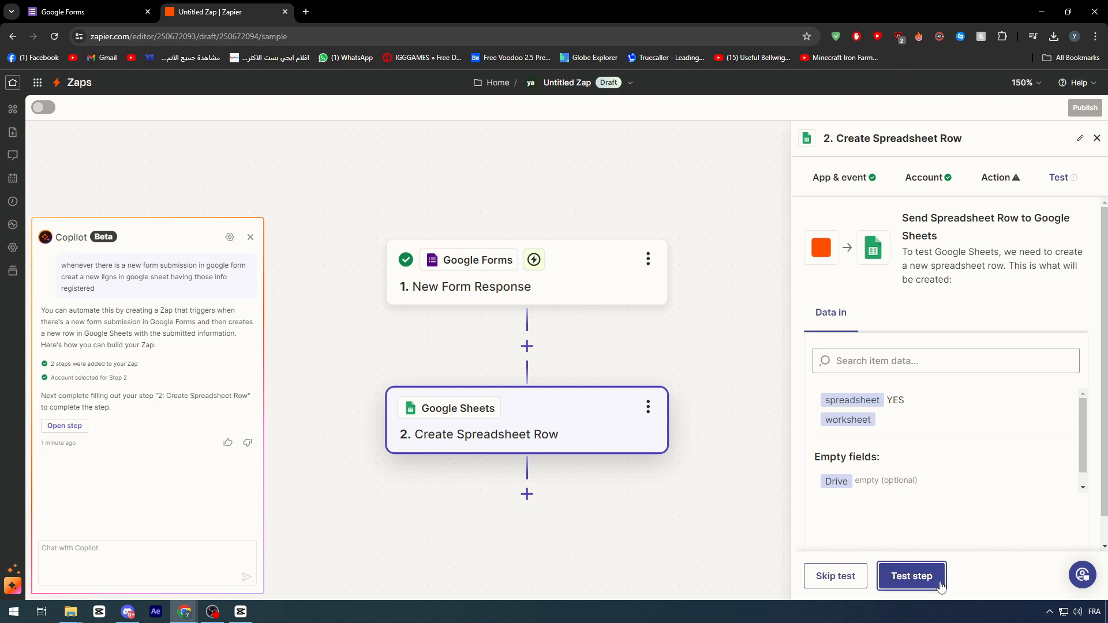
{"action": "scroll", "coordinate": [958, 491], "scroll_direction": "down", "scroll_amount": 1}
{"action": "scroll", "coordinate": [981, 490], "scroll_direction": "down", "scroll_amount": 1}
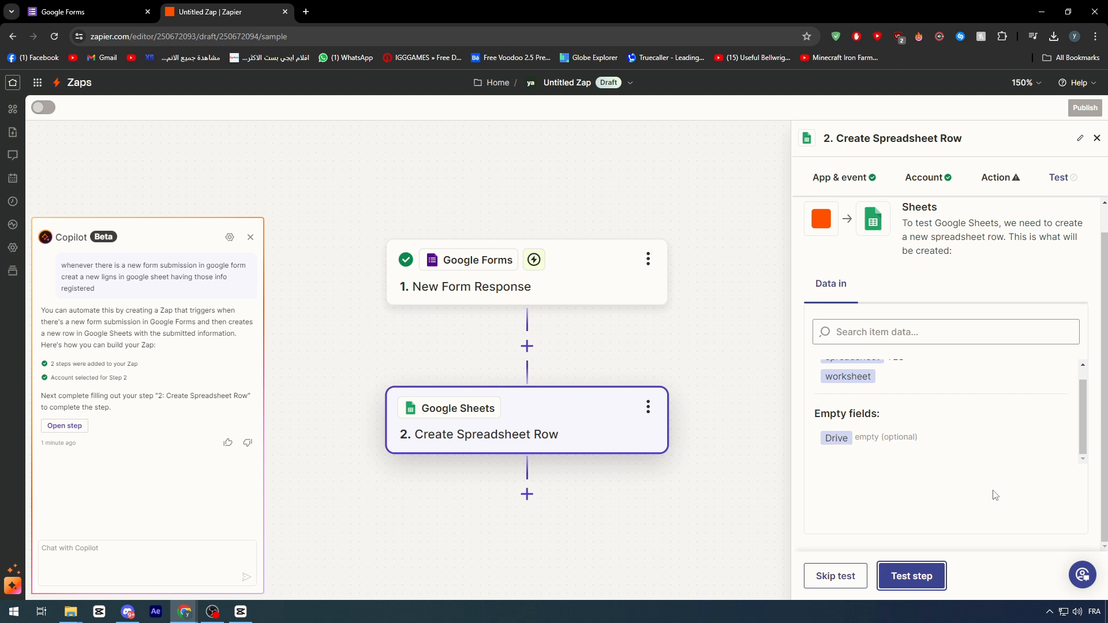
{"action": "left_click", "coordinate": [857, 580]}
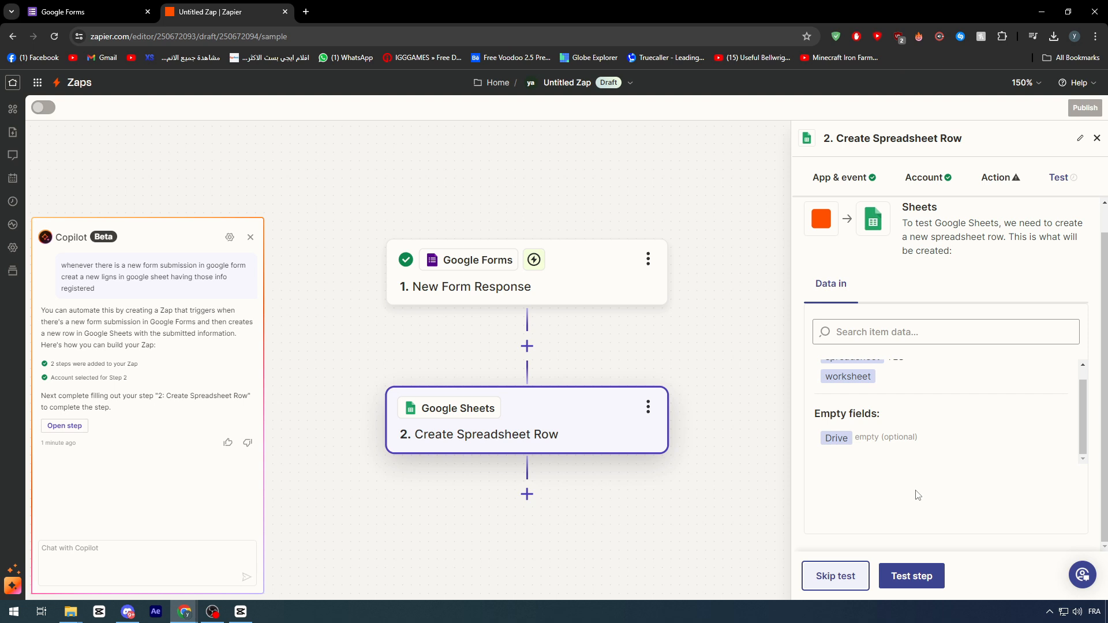
{"action": "left_click", "coordinate": [911, 584]}
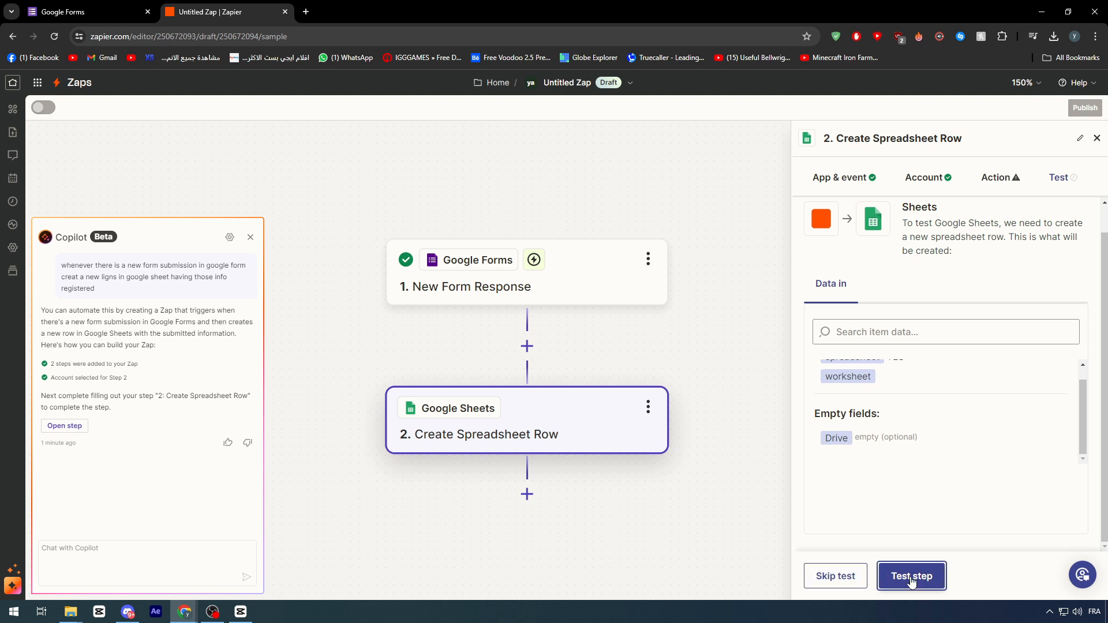
{"action": "left_click", "coordinate": [852, 586]}
{"action": "left_click", "coordinate": [900, 585]}
{"action": "left_click", "coordinate": [842, 582]}
{"action": "left_click", "coordinate": [901, 581]}
{"action": "left_click", "coordinate": [821, 579]}
{"action": "mouse_move", "coordinate": [795, 576]}
{"action": "left_mouse_down"}
{"action": "mouse_move", "coordinate": [812, 585]}
{"action": "mouse_move", "coordinate": [814, 574]}
{"action": "left_mouse_up"}
{"action": "left_click", "coordinate": [849, 579]}
{"action": "left_click", "coordinate": [923, 584]}
{"action": "left_click", "coordinate": [857, 582]}
{"action": "left_click", "coordinate": [929, 581]}
{"action": "left_click", "coordinate": [905, 586]}
{"action": "left_click", "coordinate": [864, 585]}
{"action": "left_click", "coordinate": [918, 584]}
{"action": "left_click", "coordinate": [864, 583]}
{"action": "left_click", "coordinate": [914, 582]}
{"action": "left_click", "coordinate": [854, 586]}
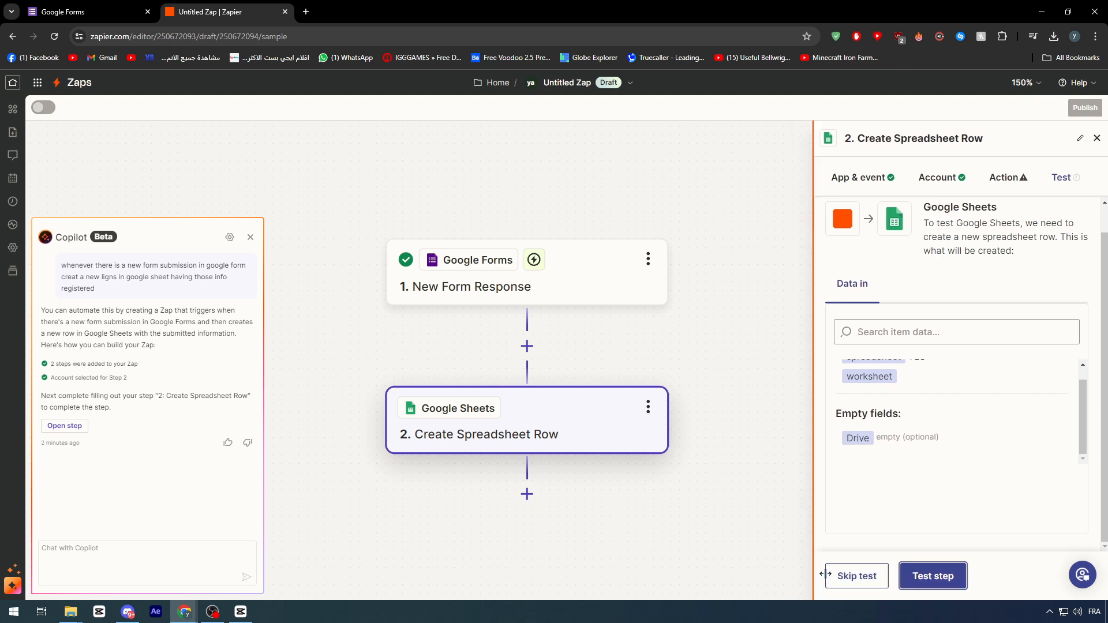
{"action": "left_click", "coordinate": [860, 583]}
{"action": "left_click", "coordinate": [918, 585]}
{"action": "left_click", "coordinate": [864, 584]}
{"action": "left_click", "coordinate": [919, 583]}
{"action": "left_click", "coordinate": [868, 581]}
{"action": "left_click", "coordinate": [888, 543]}
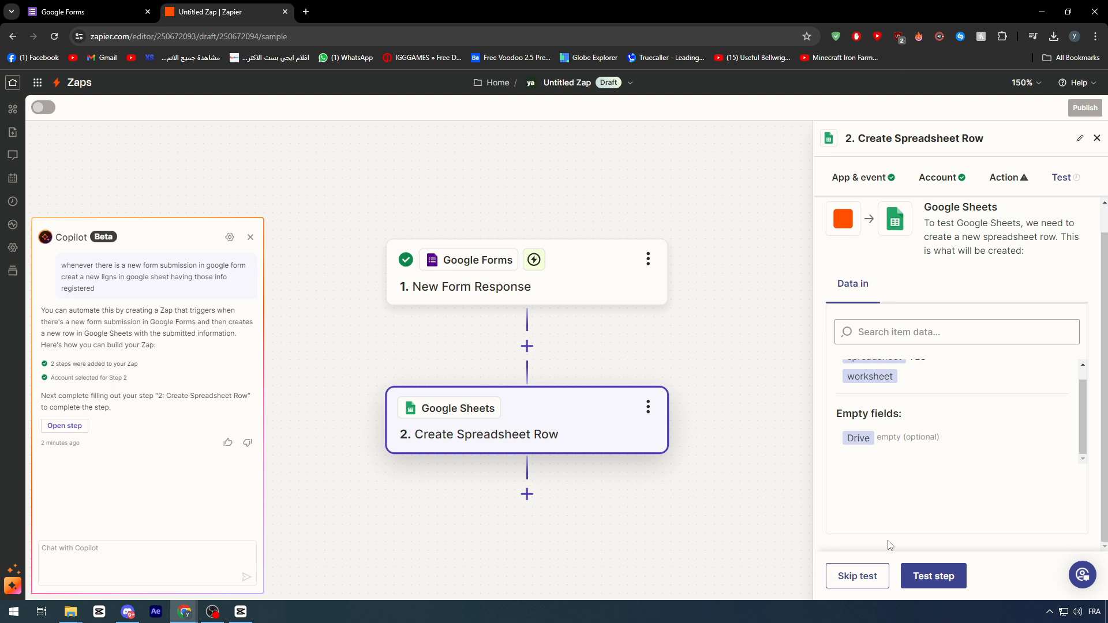
- Reload the Zap editor, refresh the action's Worksheet options and switch the Worksheet field to custom form response data
{"action": "left_click", "coordinate": [57, 36]}
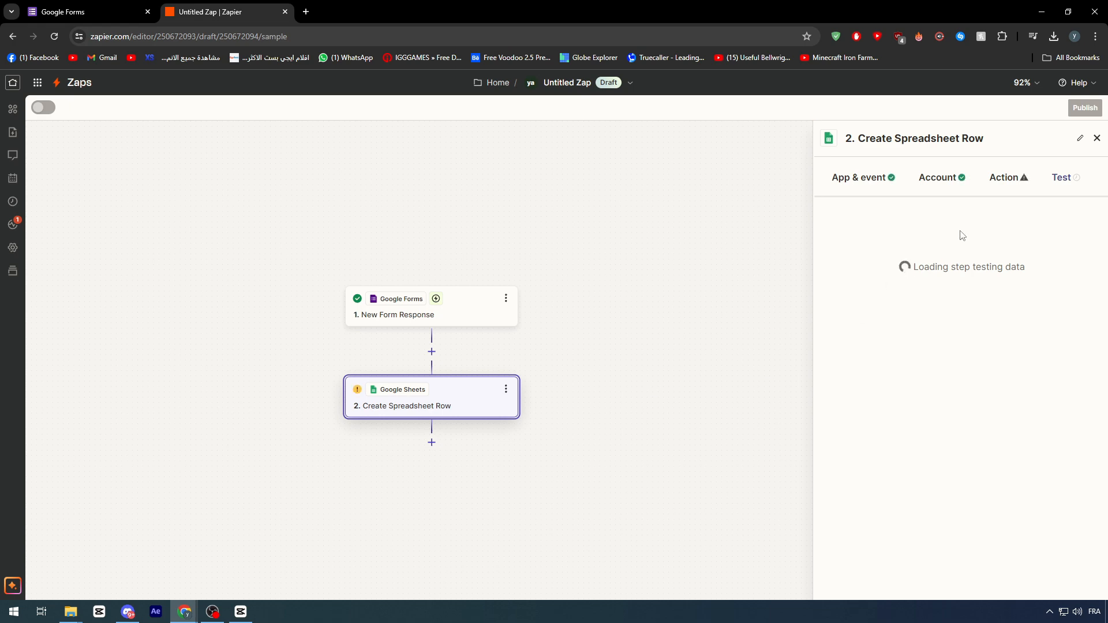
{"action": "left_click", "coordinate": [994, 185]}
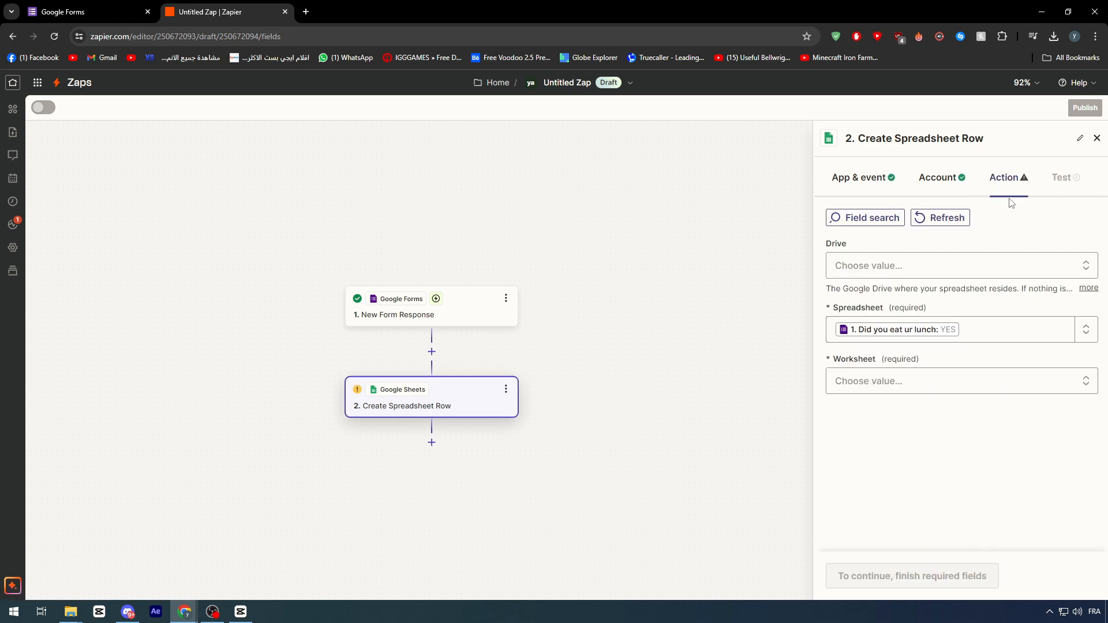
{"action": "left_click", "coordinate": [967, 376]}
{"action": "scroll", "coordinate": [923, 433], "scroll_direction": "down", "scroll_amount": 3}
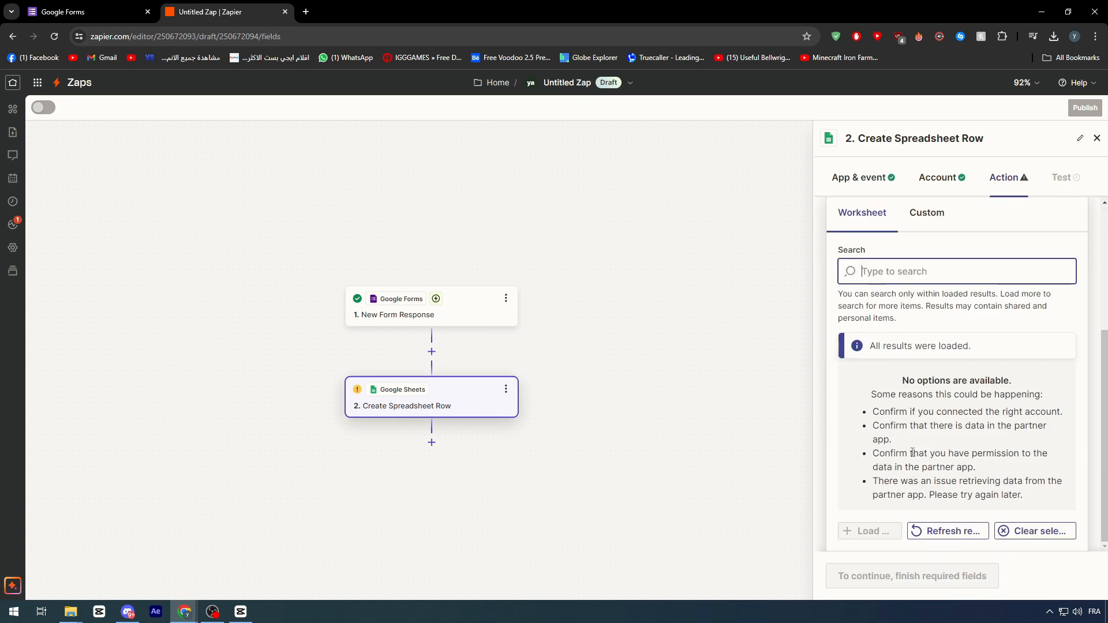
{"action": "left_click", "coordinate": [952, 531]}
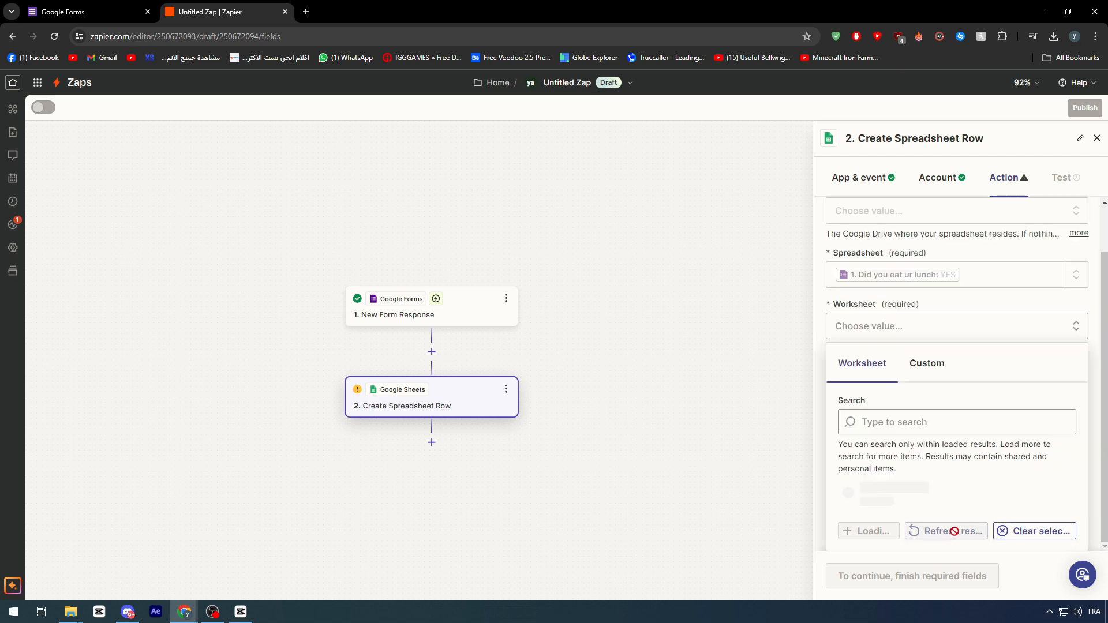
{"action": "scroll", "coordinate": [928, 453], "scroll_direction": "up", "scroll_amount": 2}
{"action": "left_click", "coordinate": [908, 285]}
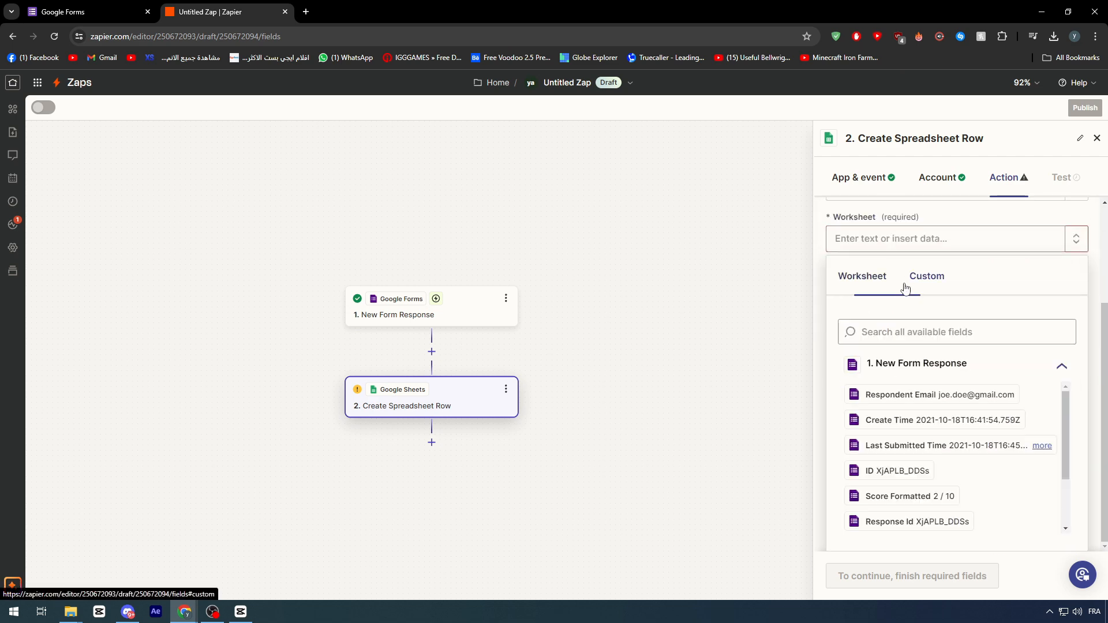
{"action": "left_click", "coordinate": [904, 403]}
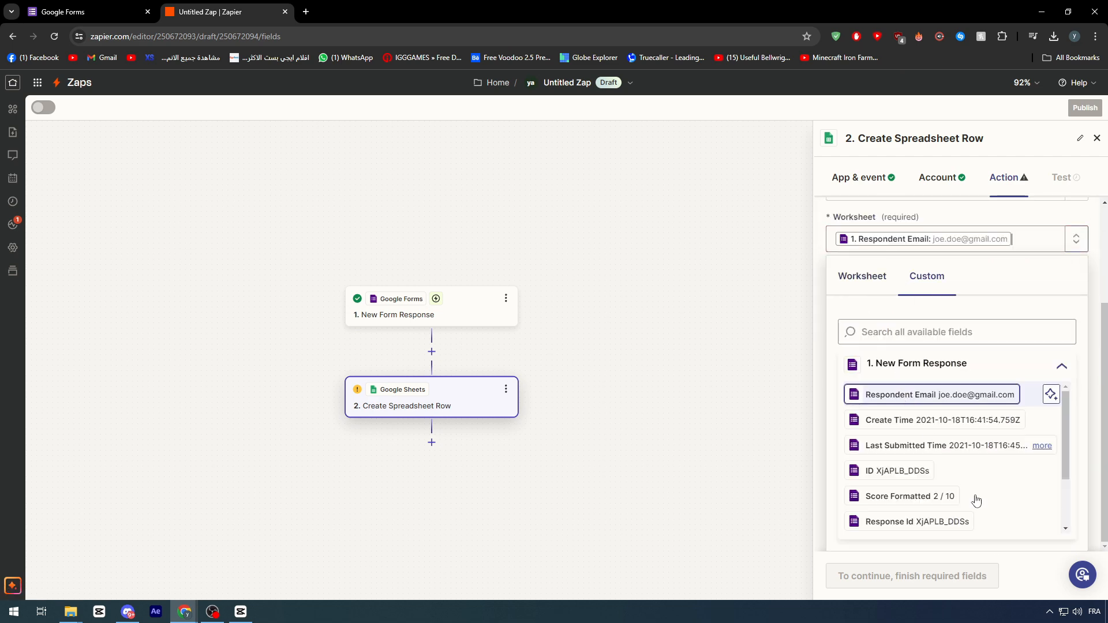
{"action": "left_click", "coordinate": [1017, 247]}
{"action": "key", "text": "BackSpace"}
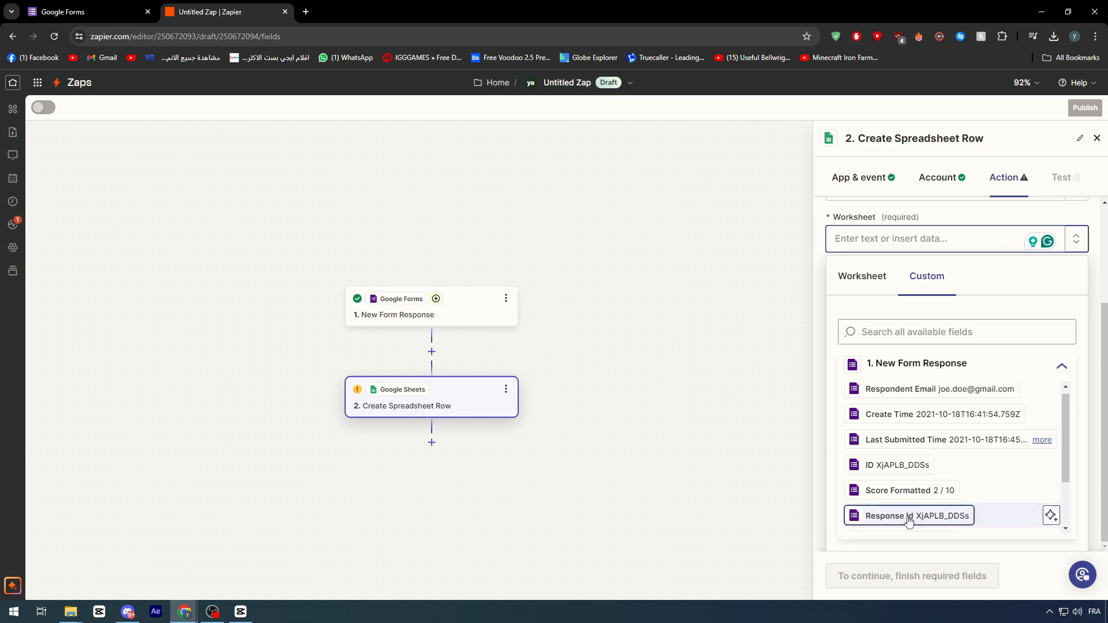
{"action": "scroll", "coordinate": [907, 519], "scroll_direction": "down", "scroll_amount": 2}
{"action": "left_click", "coordinate": [899, 496]}
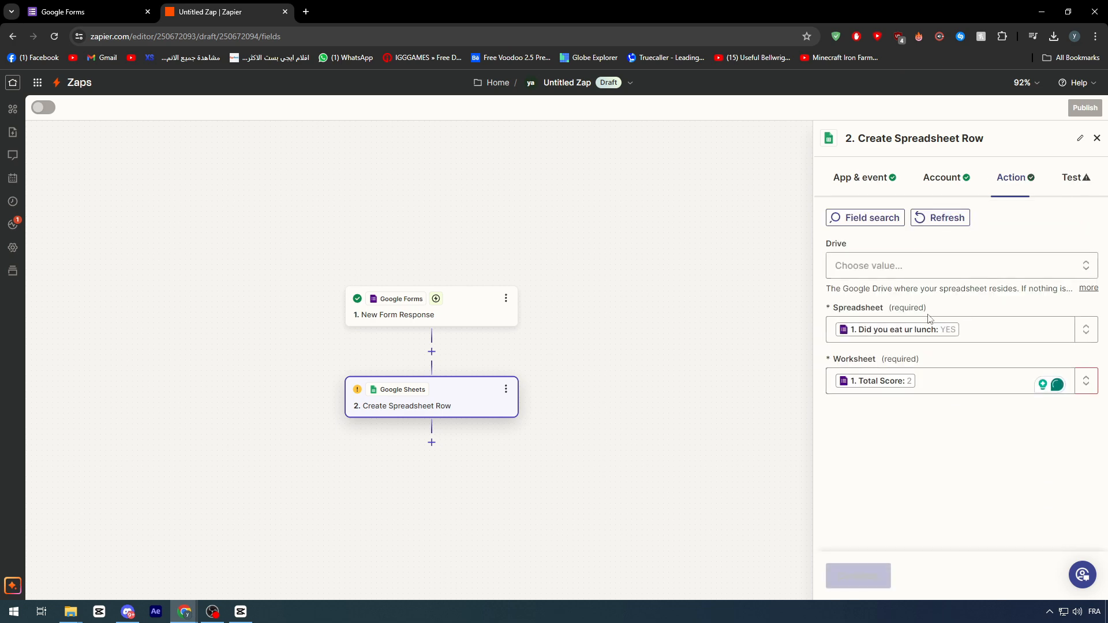
{"action": "left_click", "coordinate": [948, 385]}
{"action": "key", "text": "BackSpace"}
- Map the Worksheet field to the "Did you eat ur lunch" answer and continue to the action test
{"action": "scroll", "coordinate": [943, 495], "scroll_direction": "down", "scroll_amount": 4}
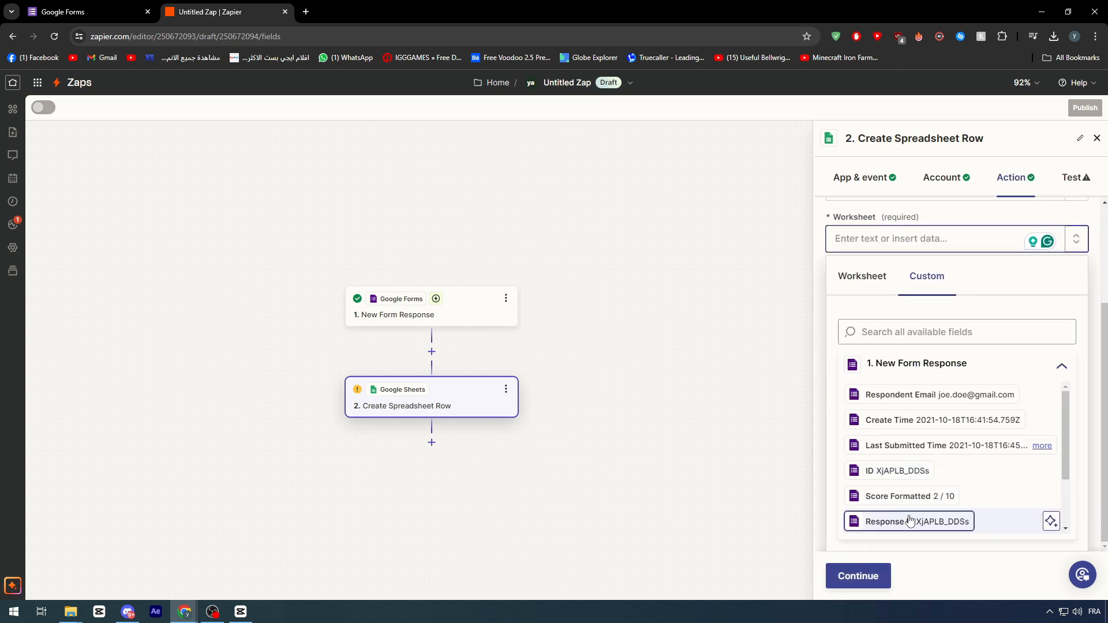
{"action": "scroll", "coordinate": [908, 518], "scroll_direction": "down", "scroll_amount": 1}
{"action": "left_click", "coordinate": [914, 524]}
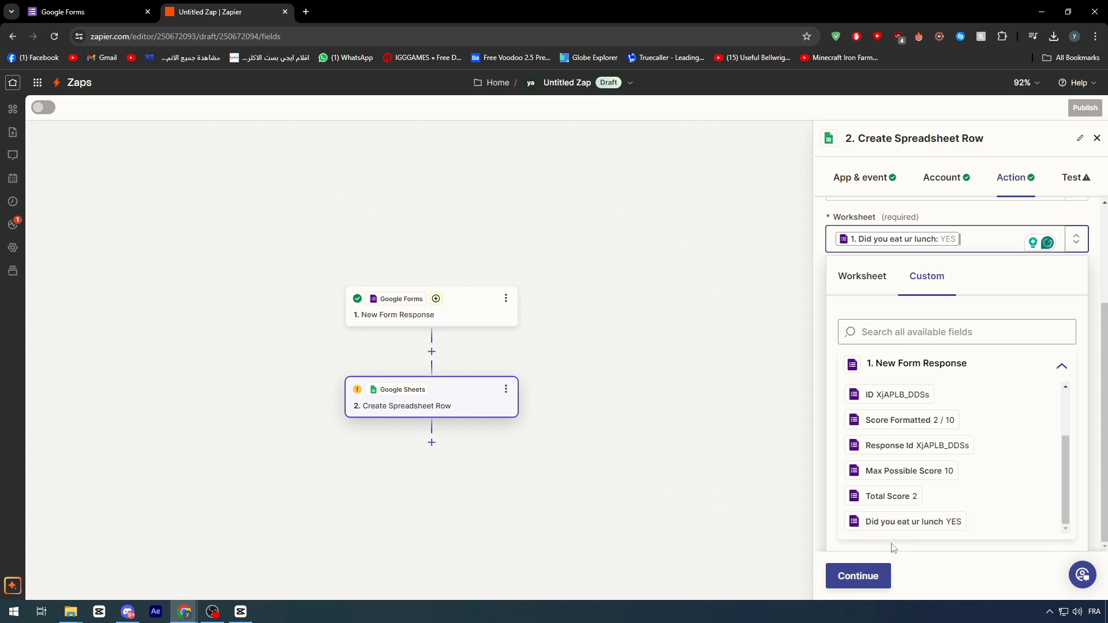
{"action": "left_click", "coordinate": [875, 575]}
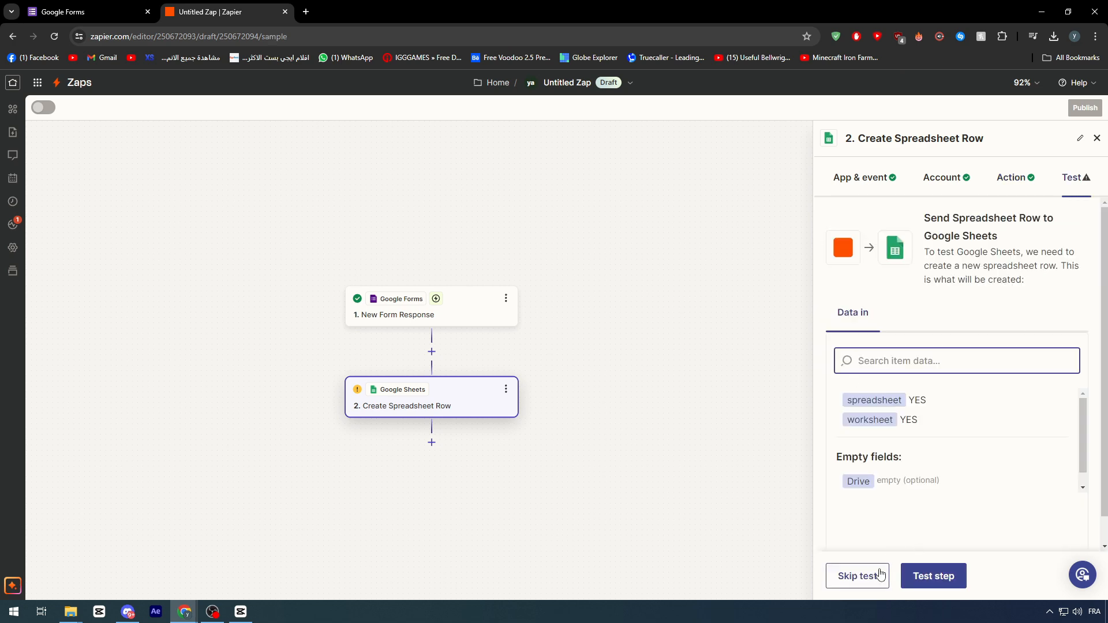
- Skip the Create Spreadsheet Row test, publish the Zap and go to the My Zaps list
{"action": "left_click", "coordinate": [878, 575]}
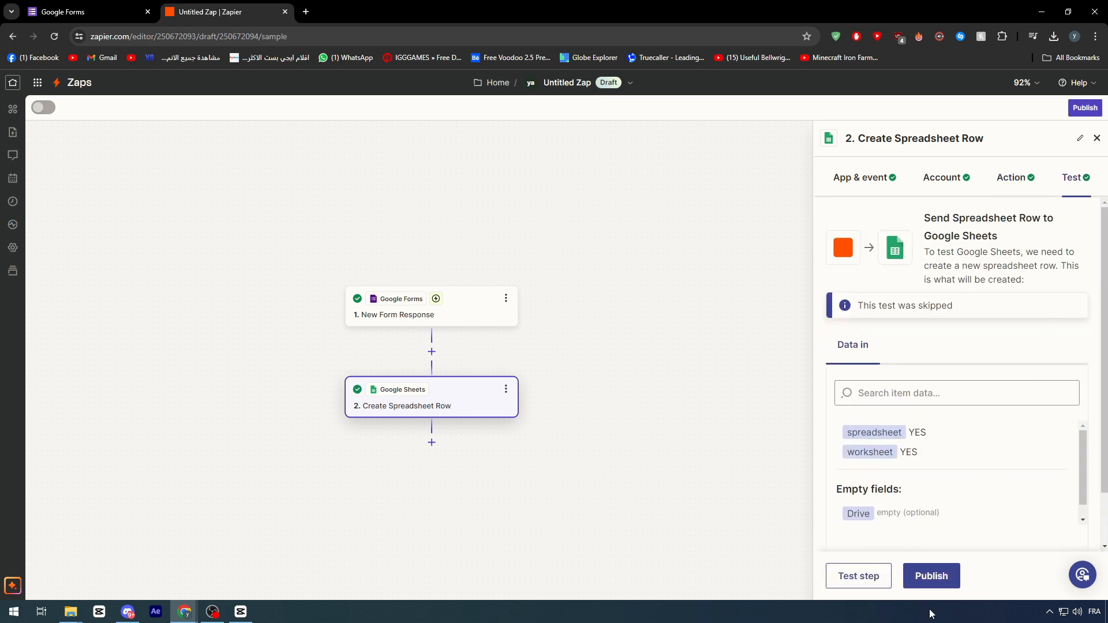
{"action": "left_click", "coordinate": [930, 579]}
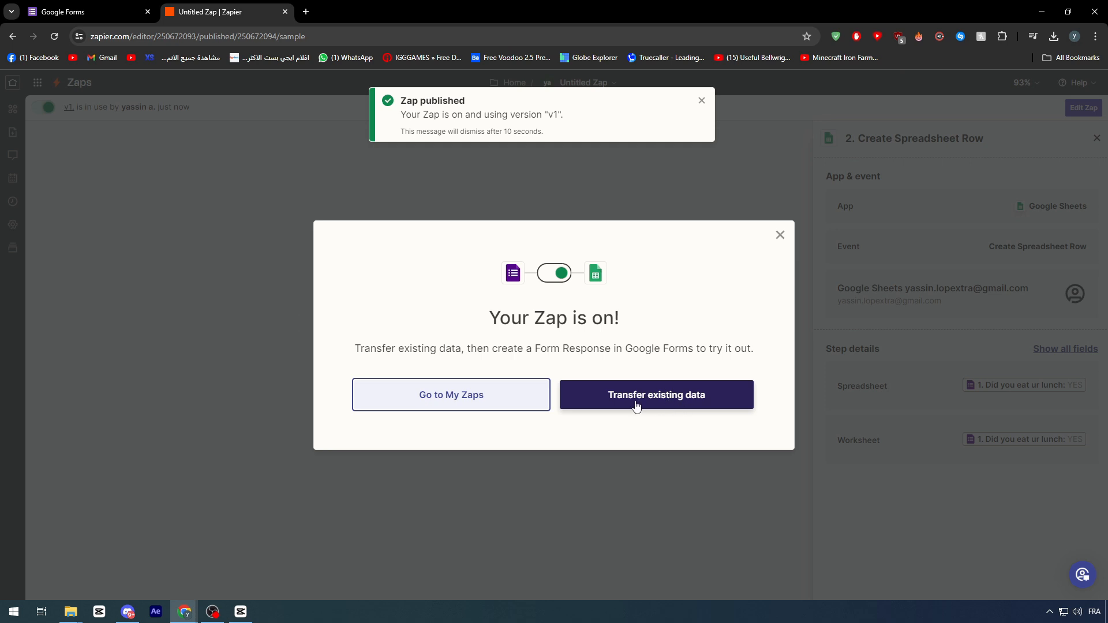
{"action": "left_click", "coordinate": [430, 398]}
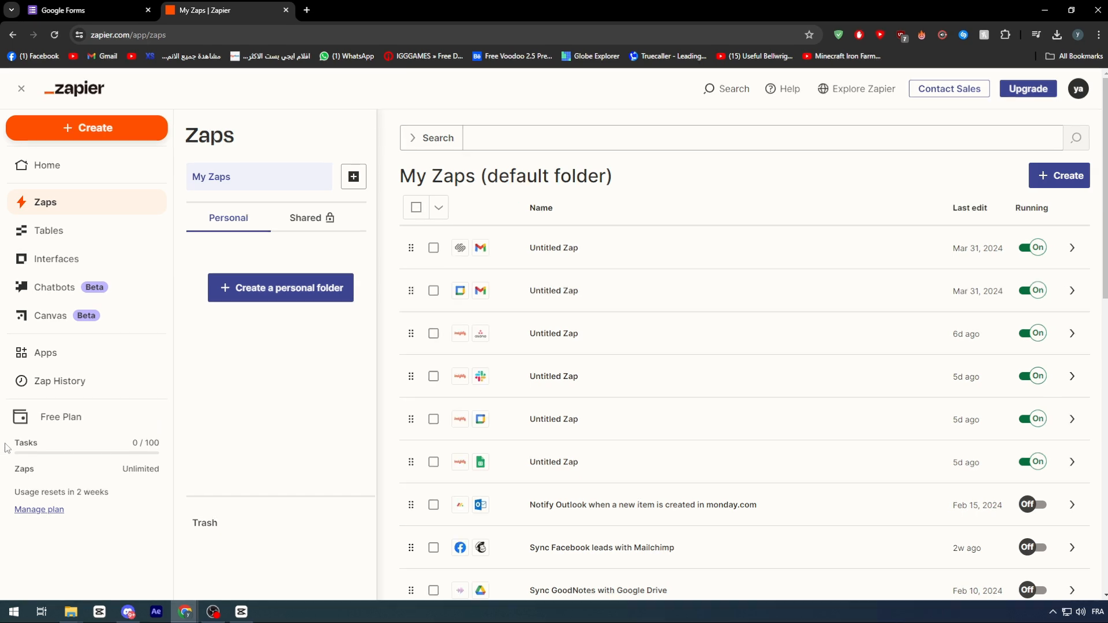
- Check the Free Plan's task usage, and switch to Google Forms to view the Tutorial form
{"action": "left_click_drag", "start_coordinate": [15, 443], "coordinate": [137, 454]}
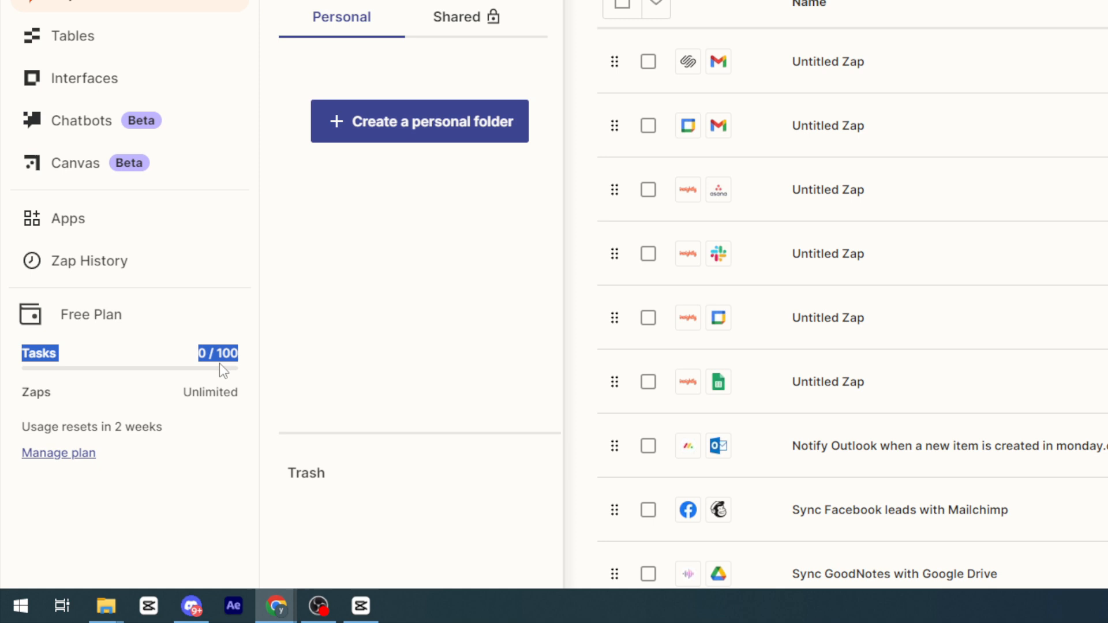
{"action": "left_click", "coordinate": [219, 364]}
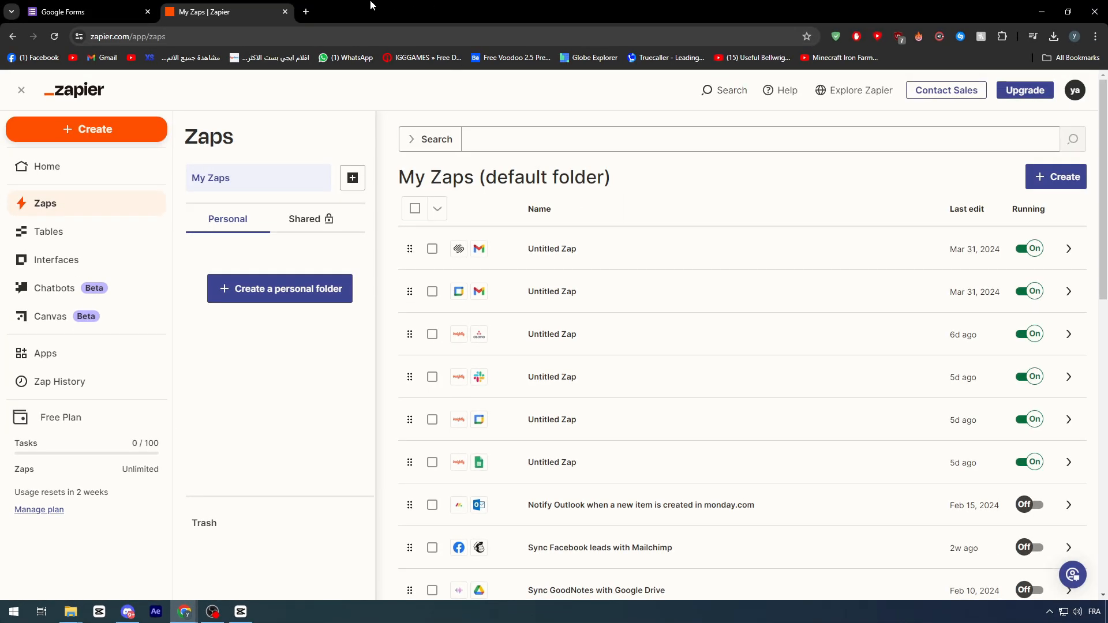
{"action": "left_click", "coordinate": [87, 11]}
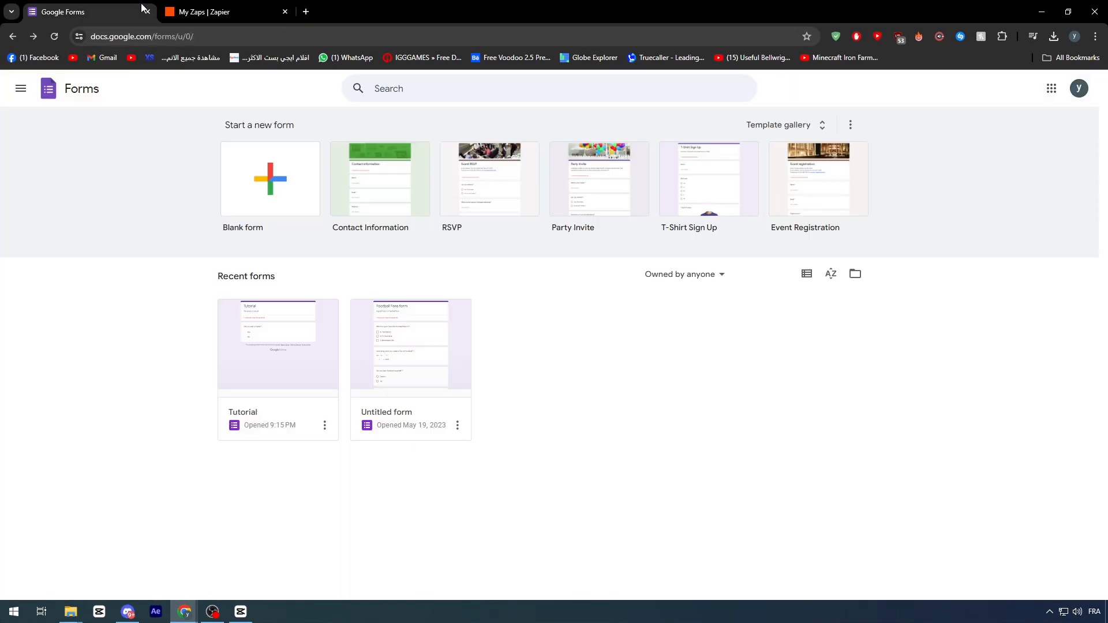
{"action": "left_click", "coordinate": [290, 336]}
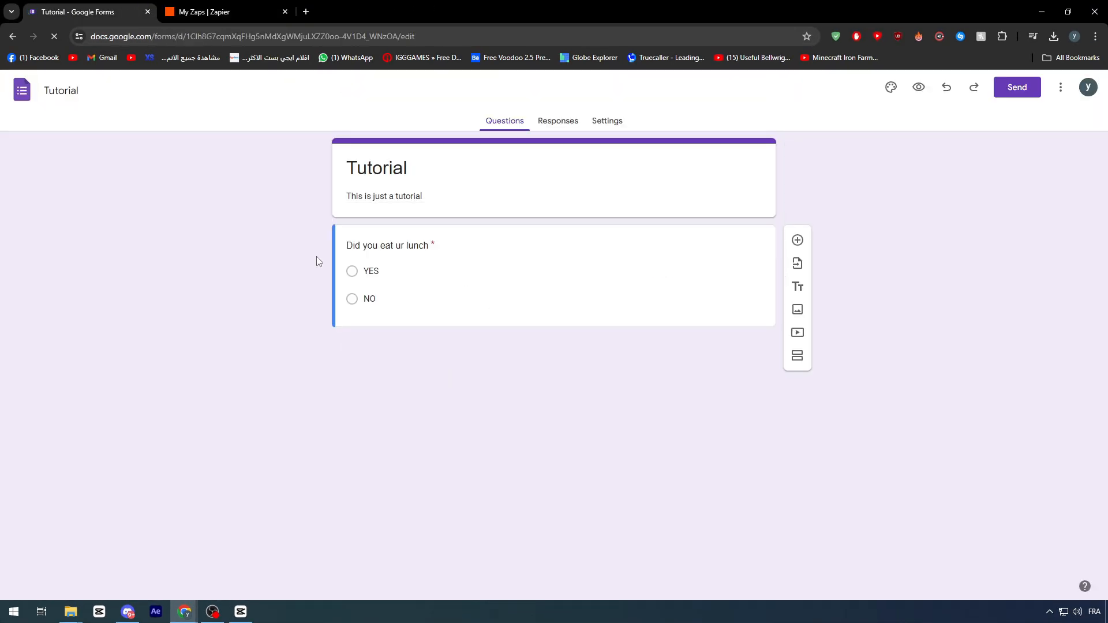
- Switch back to Zapier, check the task allowance again and open the plan management page
{"action": "left_click", "coordinate": [225, 12]}
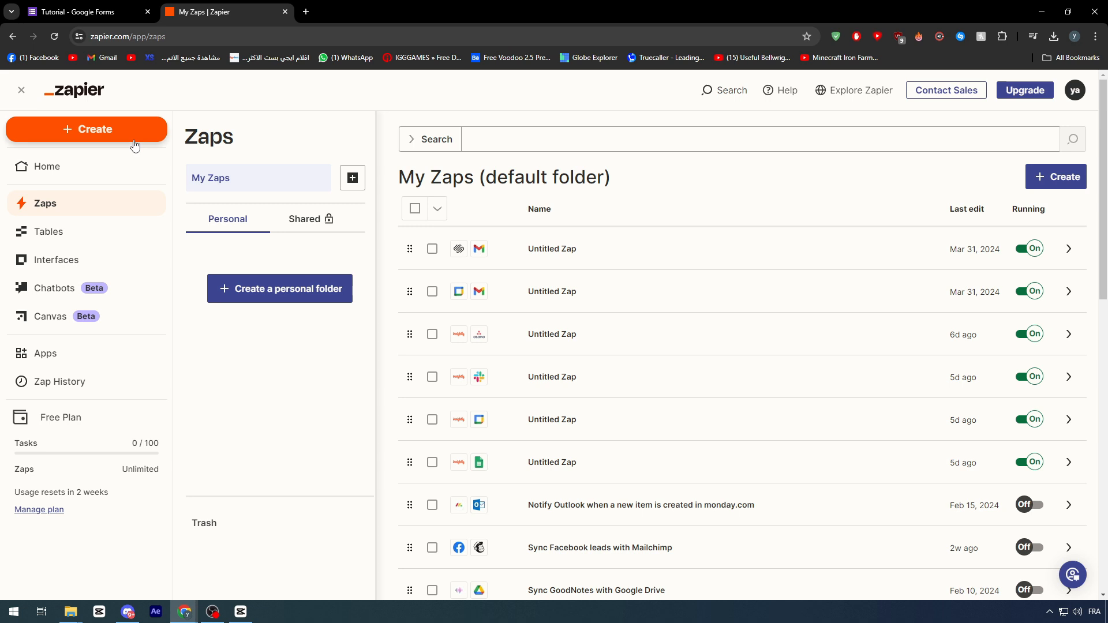
{"action": "triple_click", "coordinate": [148, 453]}
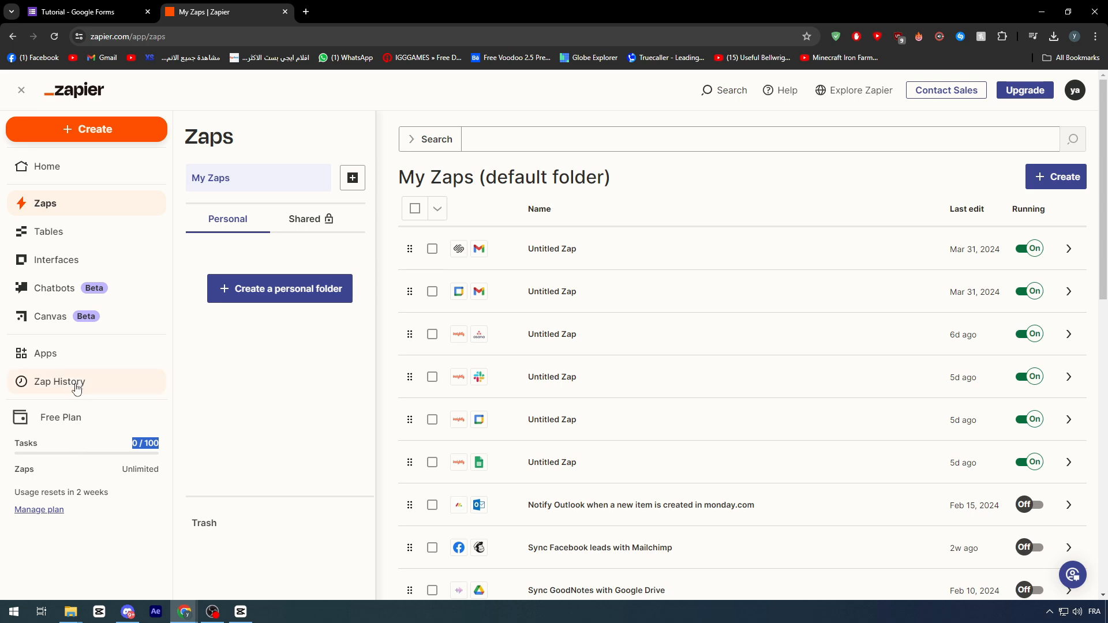
{"action": "left_click", "coordinate": [54, 510]}
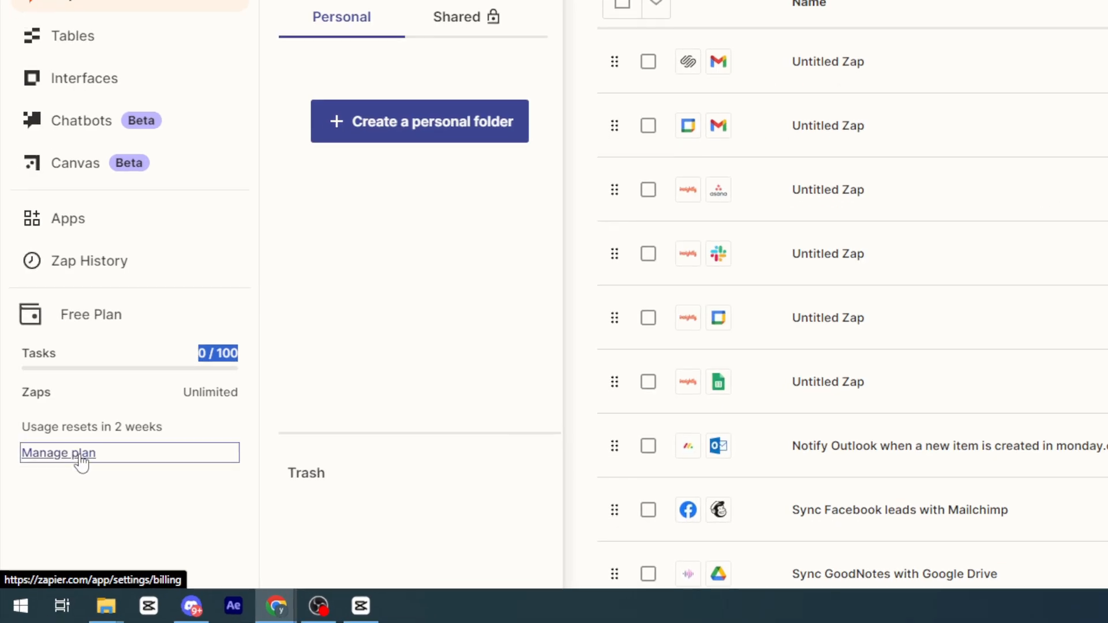